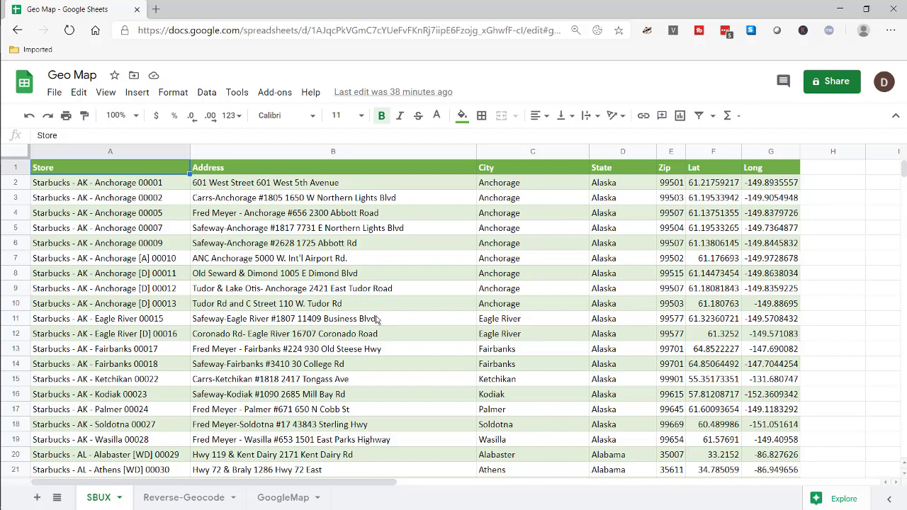
Create a pivot table on a new sheet from the SBUX store data range A1:G3616.
left_click(532, 228)
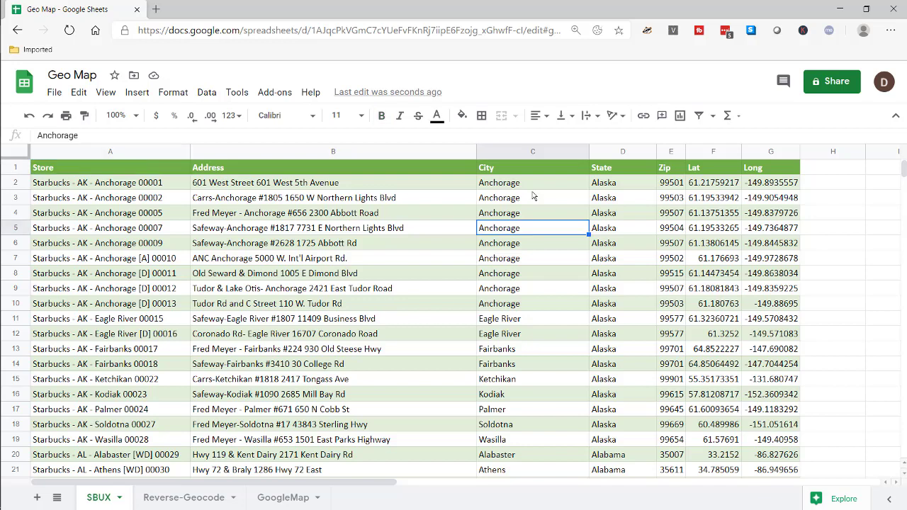
left_click(207, 93)
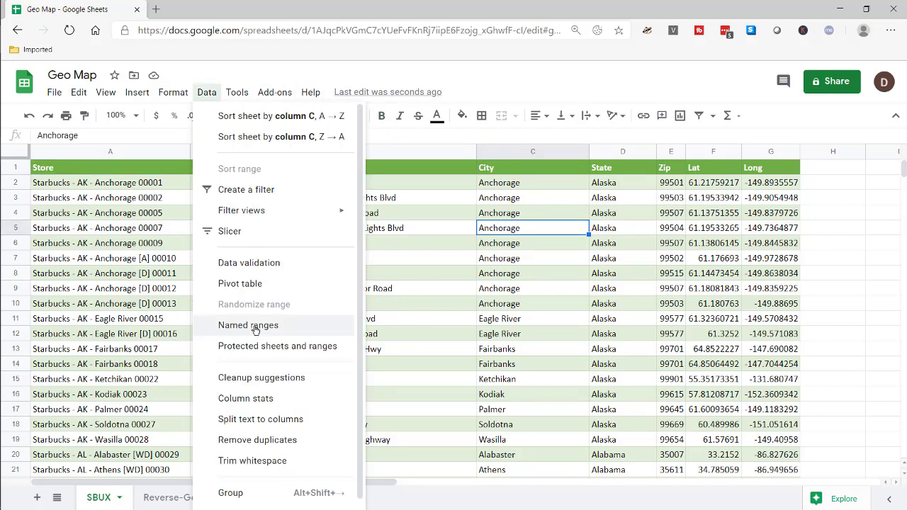
scroll(254, 330, "down", 1)
left_click(250, 273)
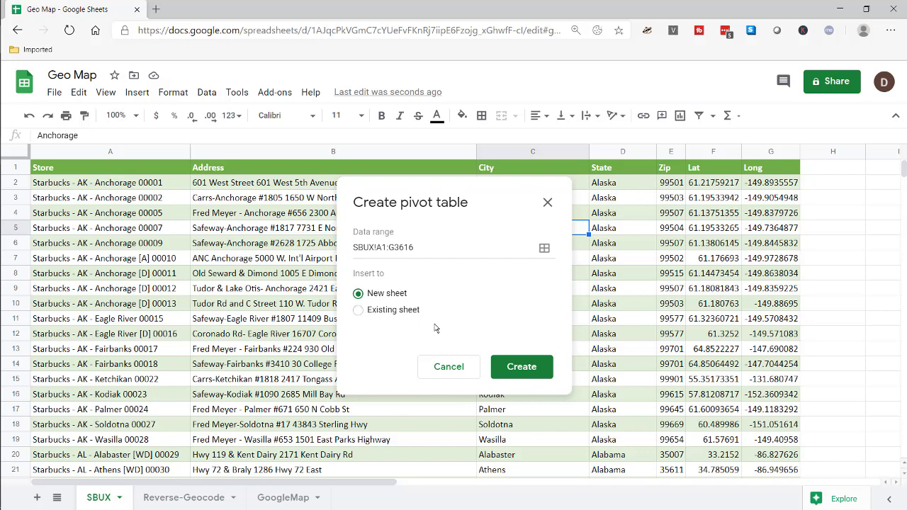
left_click(521, 367)
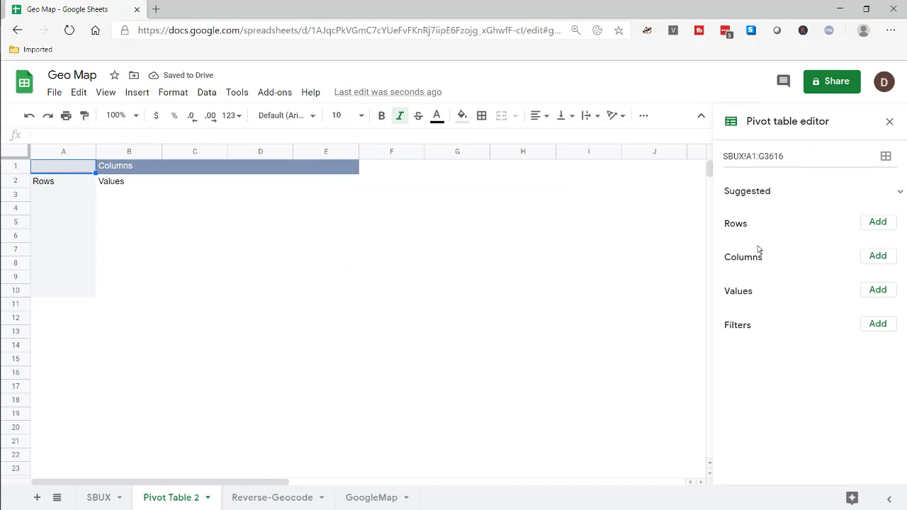
Add a COUNTA of State as the pivot values and group the rows by State.
left_click(877, 290)
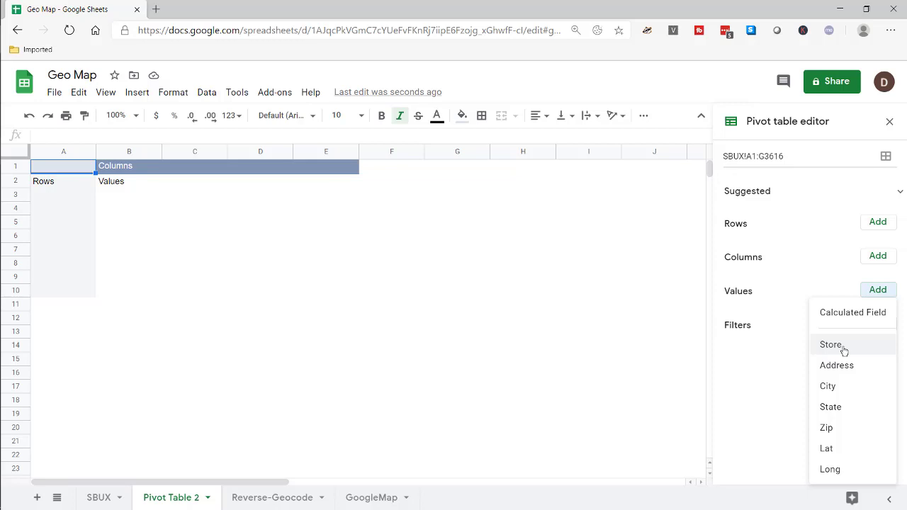
left_click(841, 408)
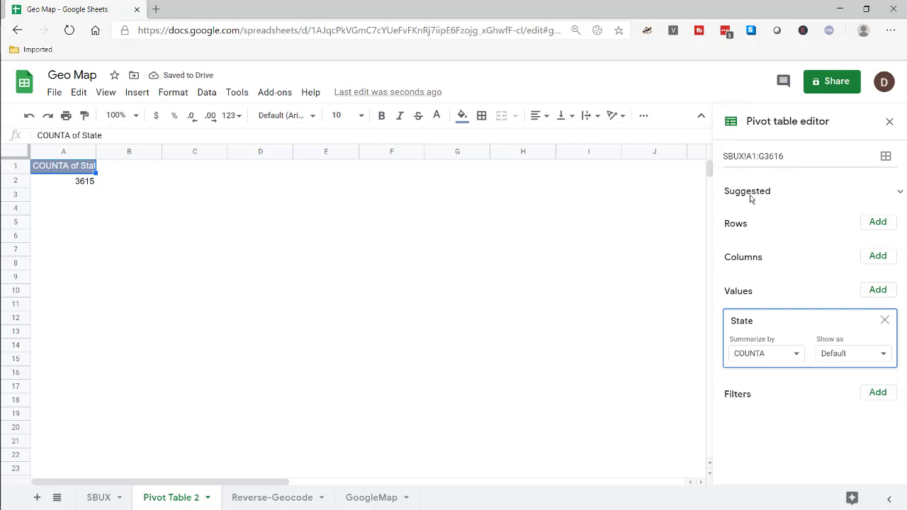
left_click(874, 224)
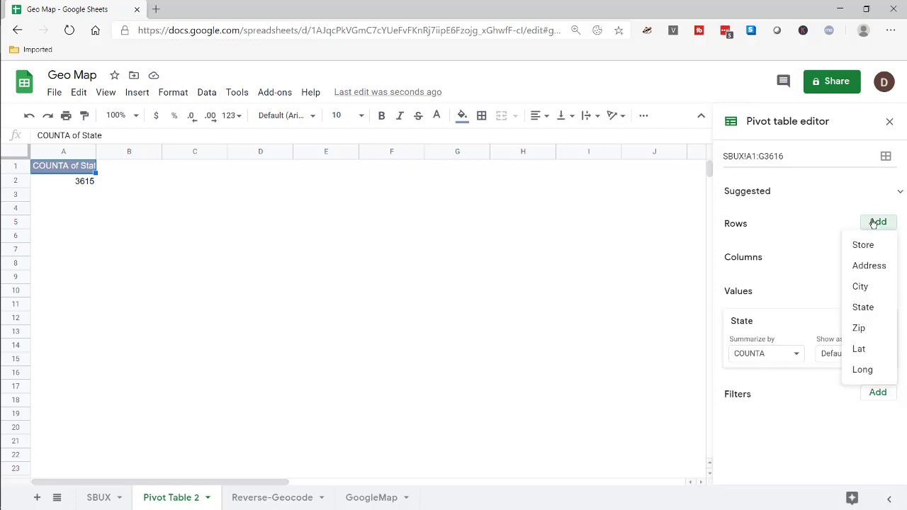
left_click(863, 307)
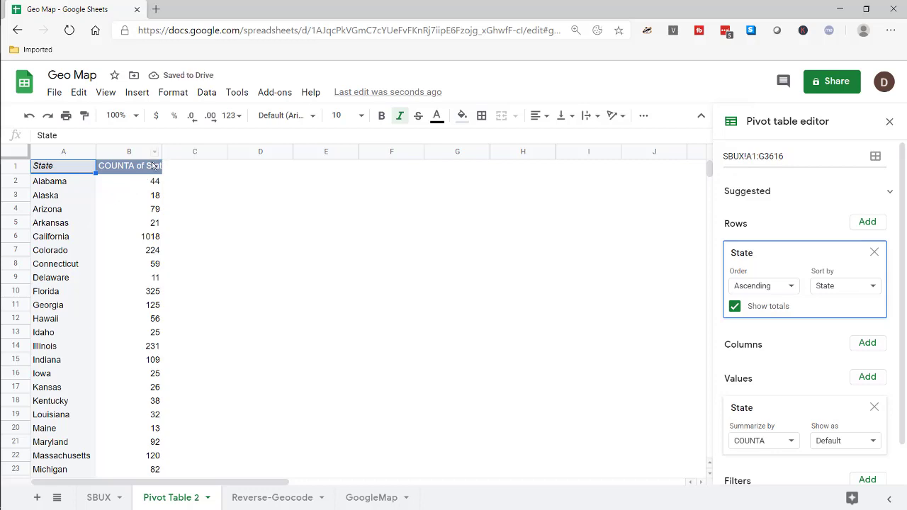
Turn off the pivot table's grand total row.
left_click(110, 315)
scroll(110, 315, "down", 5)
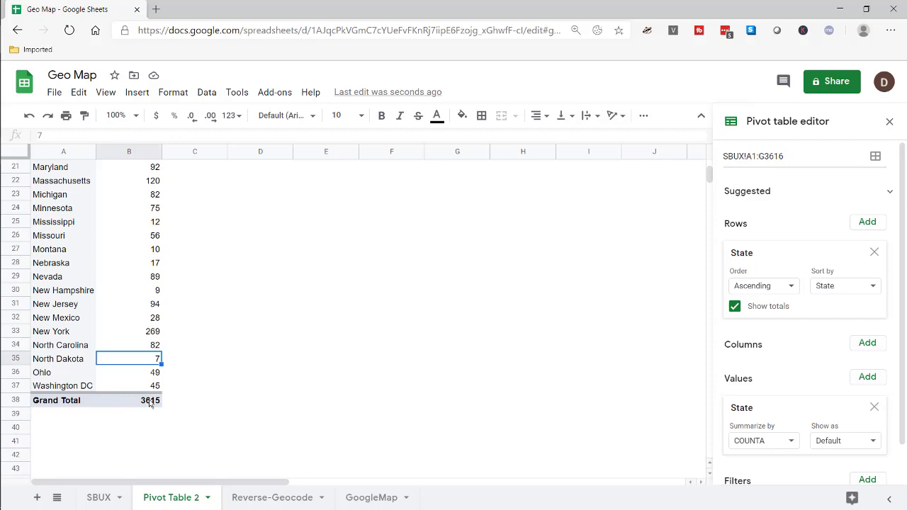
left_click(735, 306)
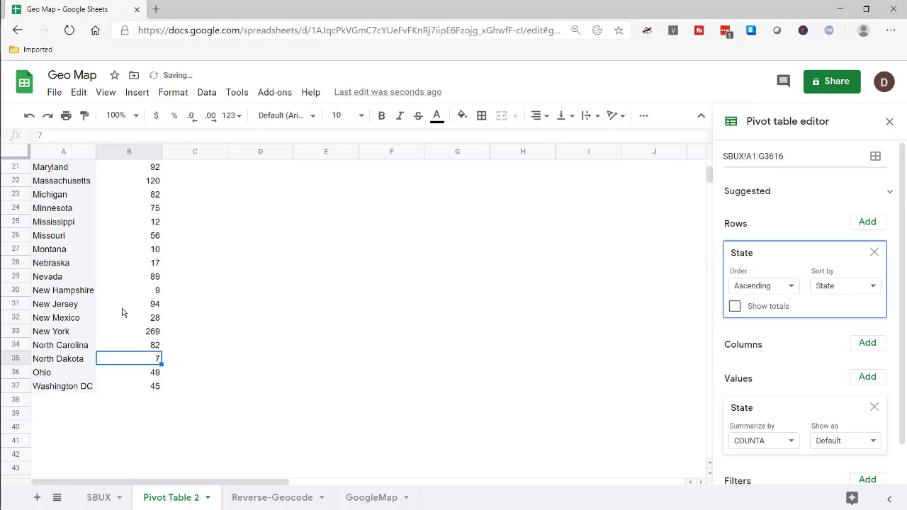
scroll(122, 312, "up", 5)
Insert a chart of the per-state store counts and move it right of the pivot table.
left_click(73, 310)
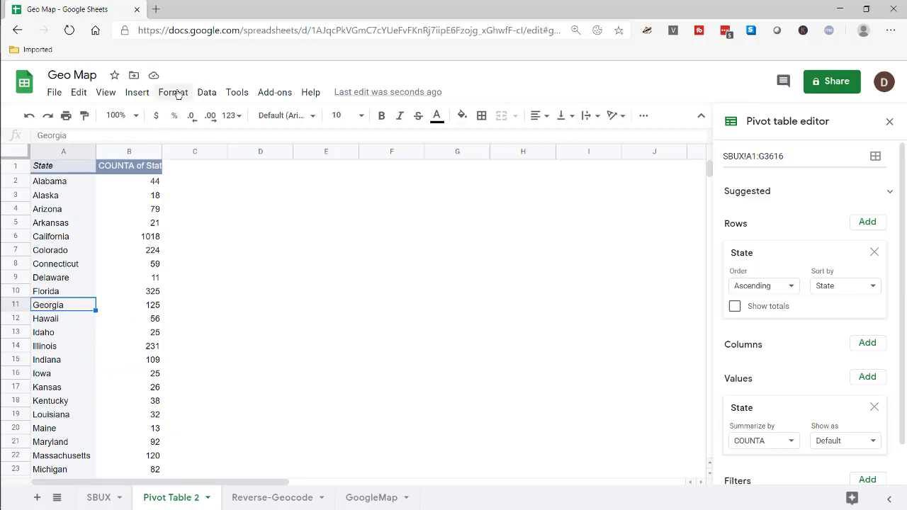
left_click(140, 97)
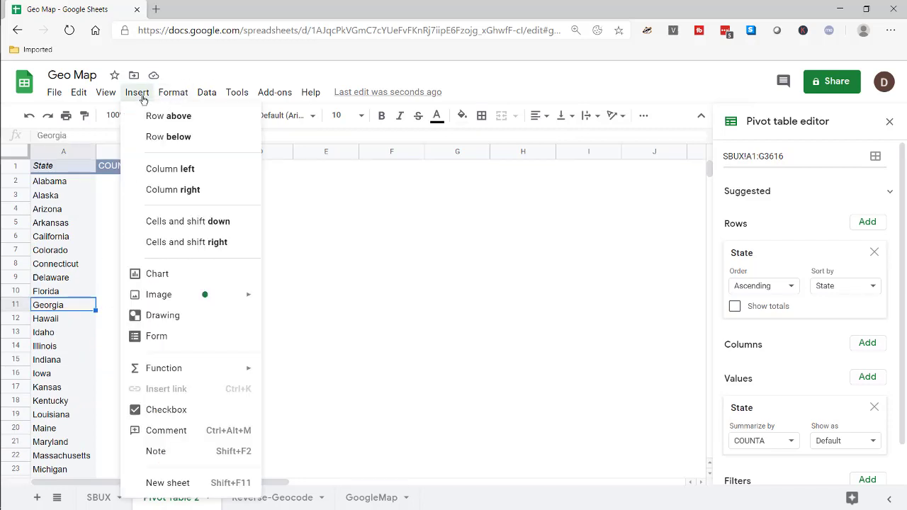
left_click(159, 275)
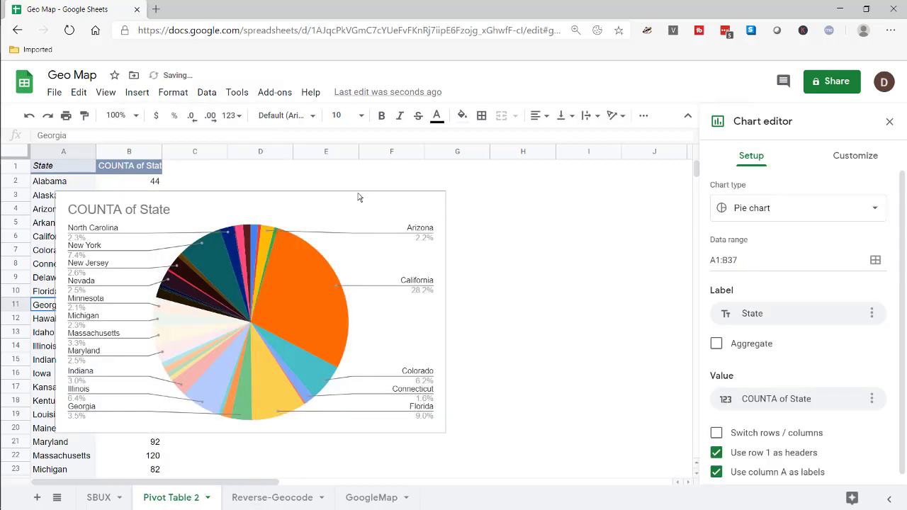
left_click(434, 205)
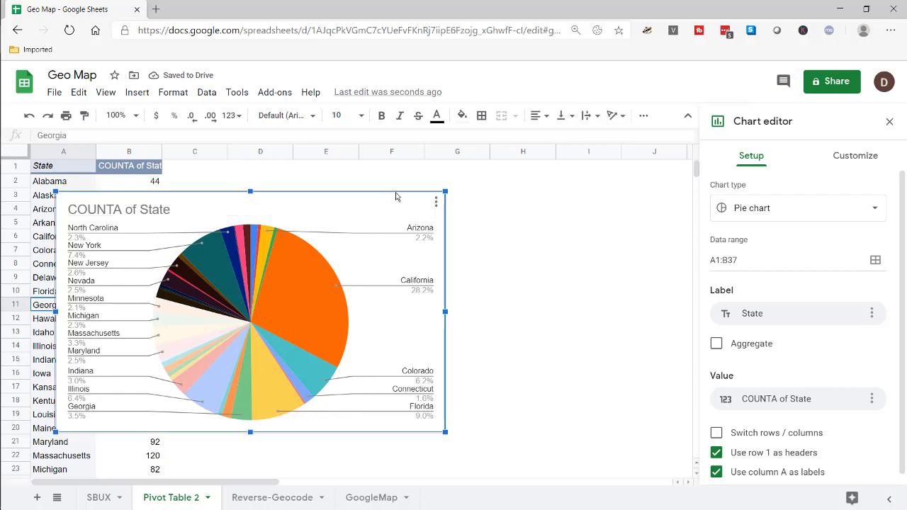
left_click_drag(435, 204, 565, 190)
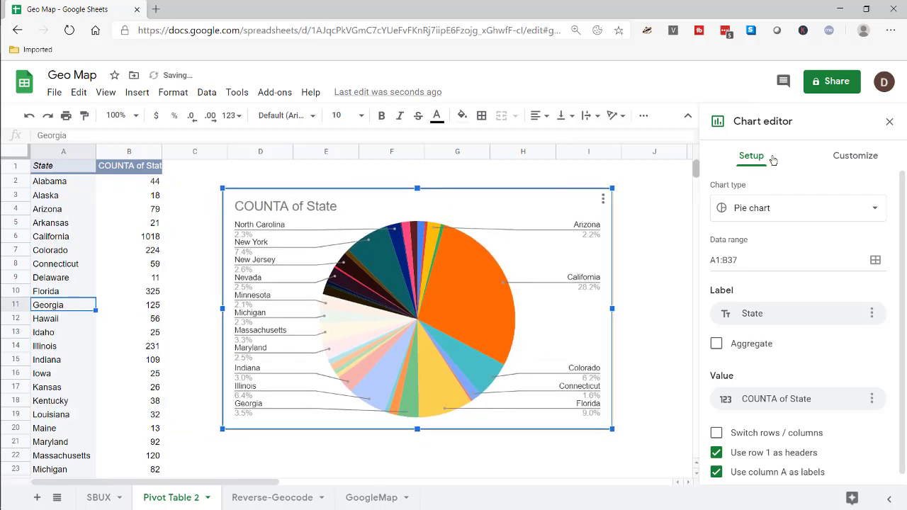
Change the chart type from pie to Geo chart.
left_click(800, 205)
scroll(770, 365, "down", 5)
scroll(770, 365, "down", 5)
left_click(739, 259)
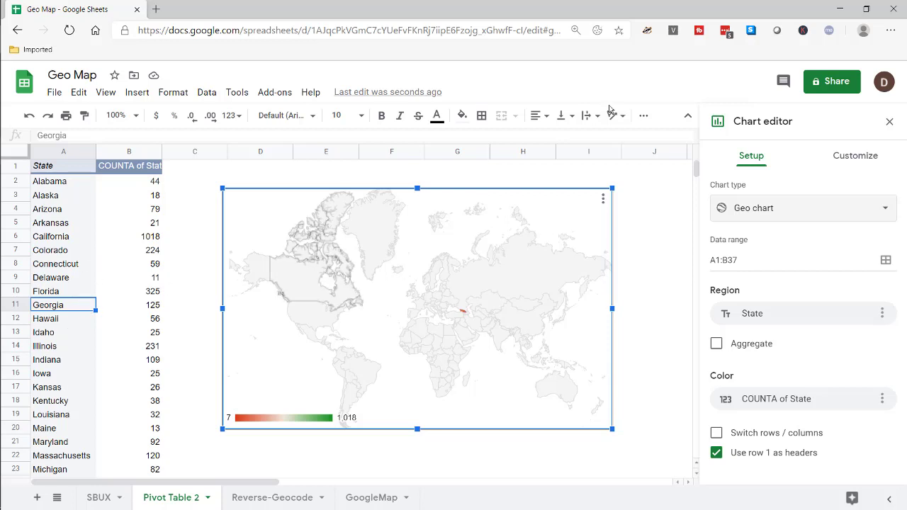
Set the geo chart's region to United States in its Geo customization settings.
left_click(852, 157)
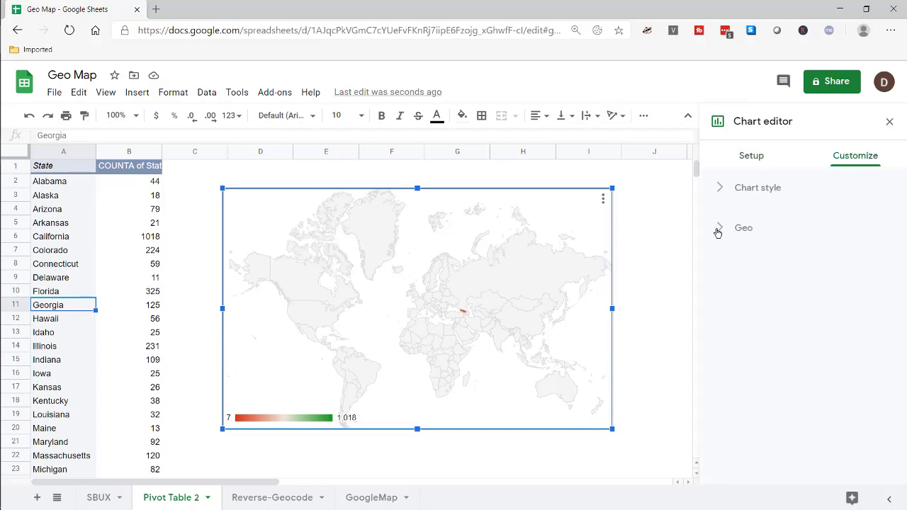
left_click(718, 227)
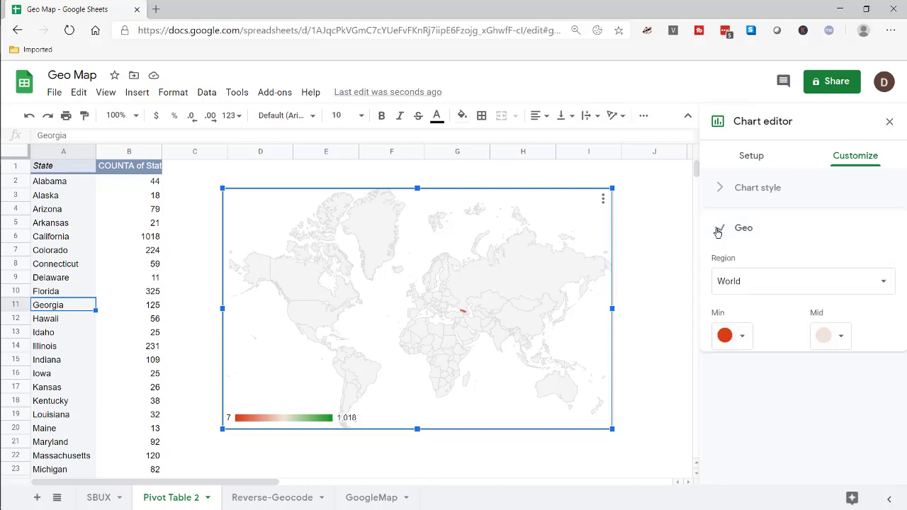
left_click(767, 277)
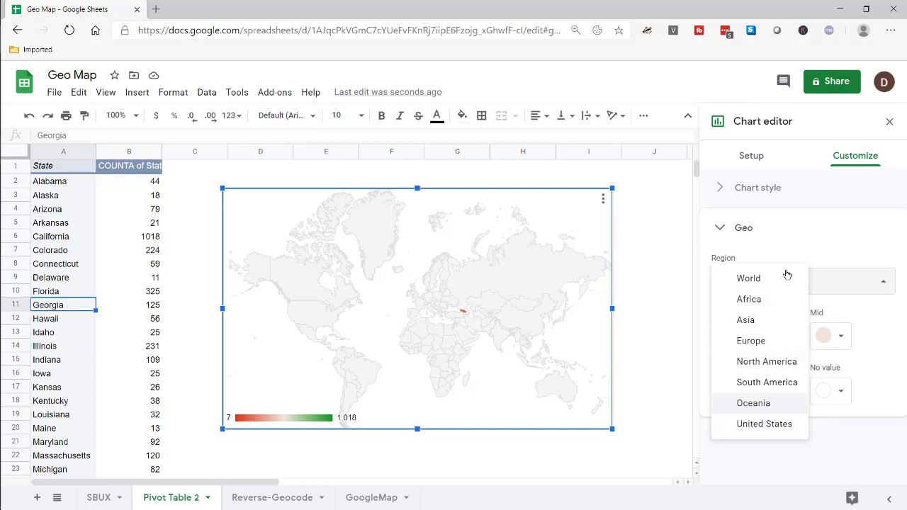
left_click(767, 423)
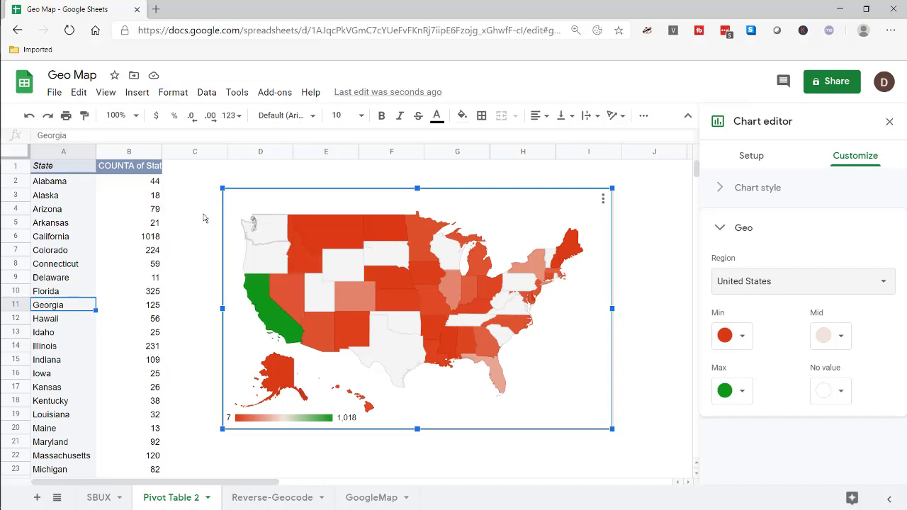
Colour the geo chart with min light green 3, mid light green 1 and max dark green.
mouse_move(275, 374)
left_click(742, 336)
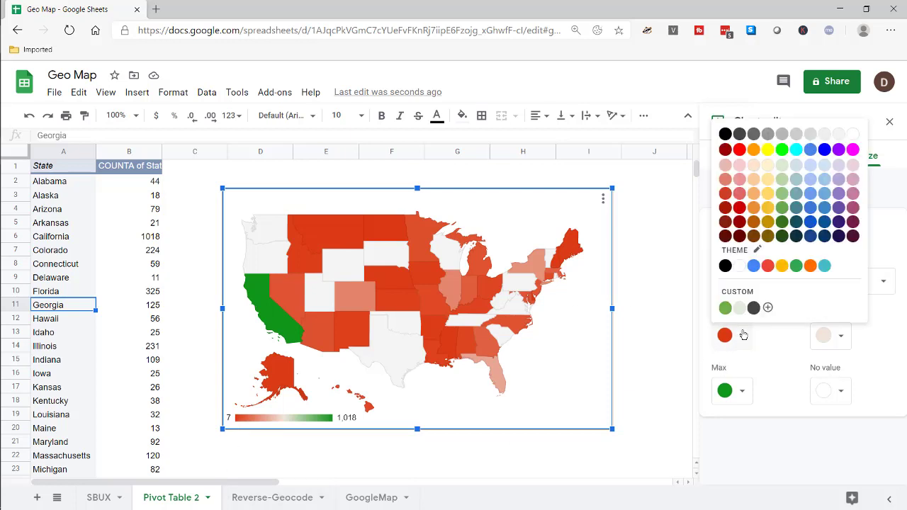
left_click(784, 165)
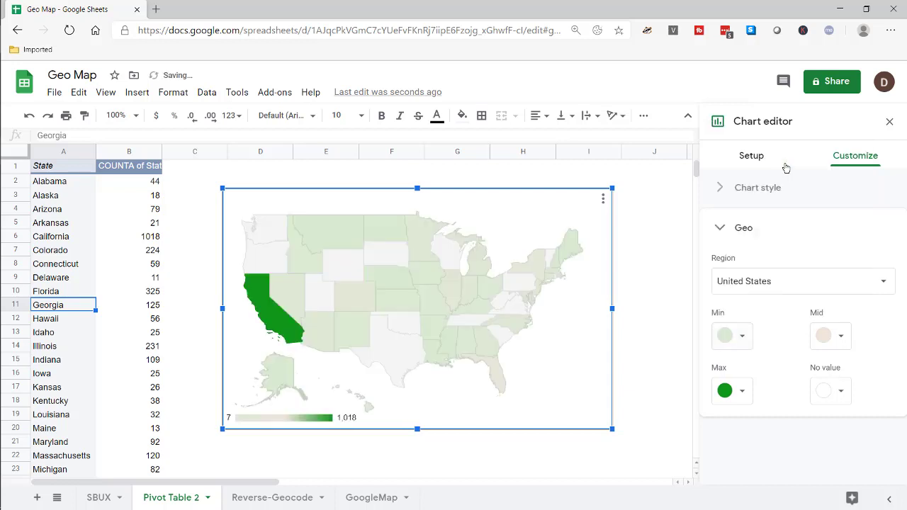
left_click(740, 395)
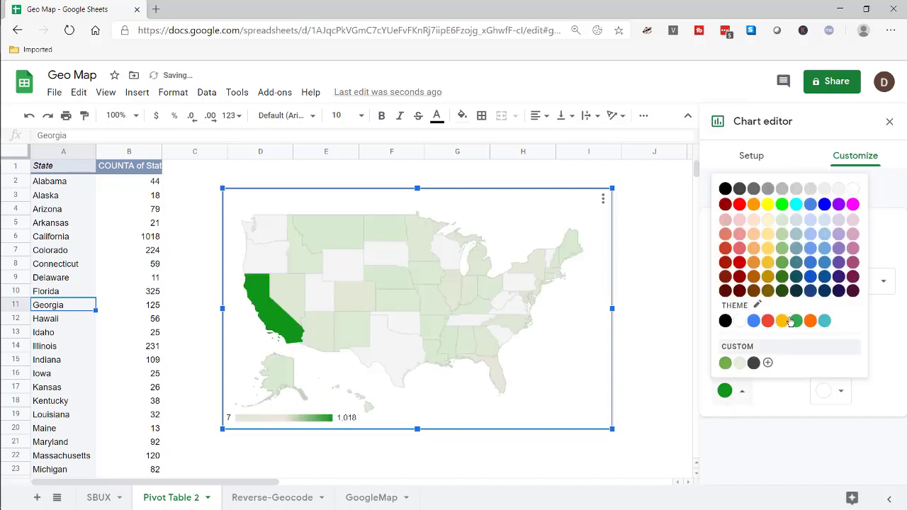
left_click(744, 457)
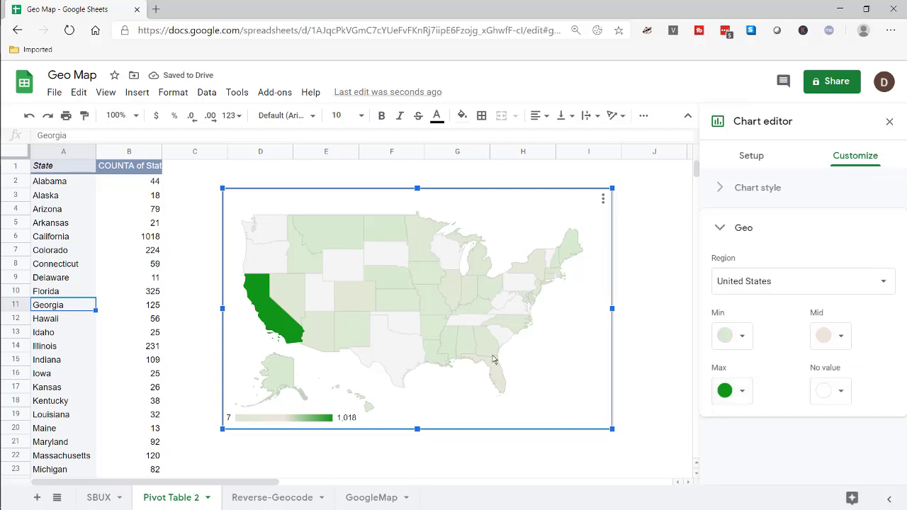
left_click(836, 339)
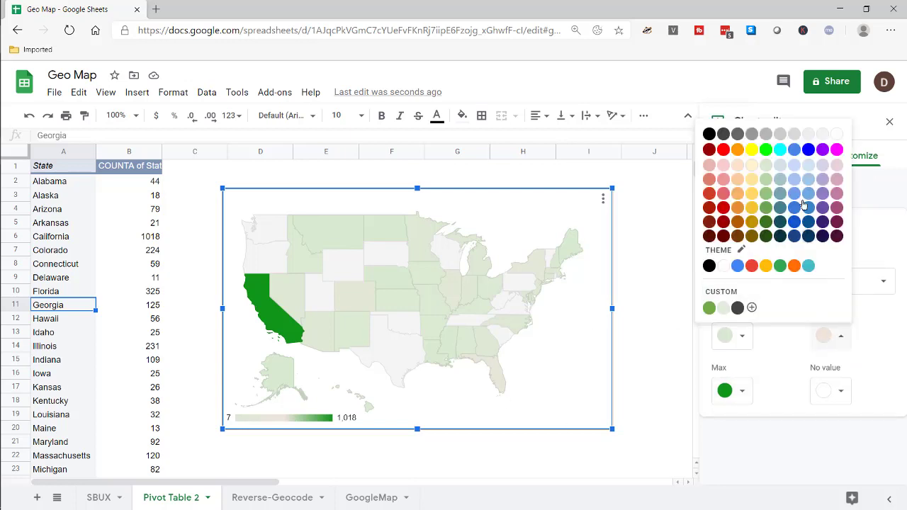
left_click(765, 194)
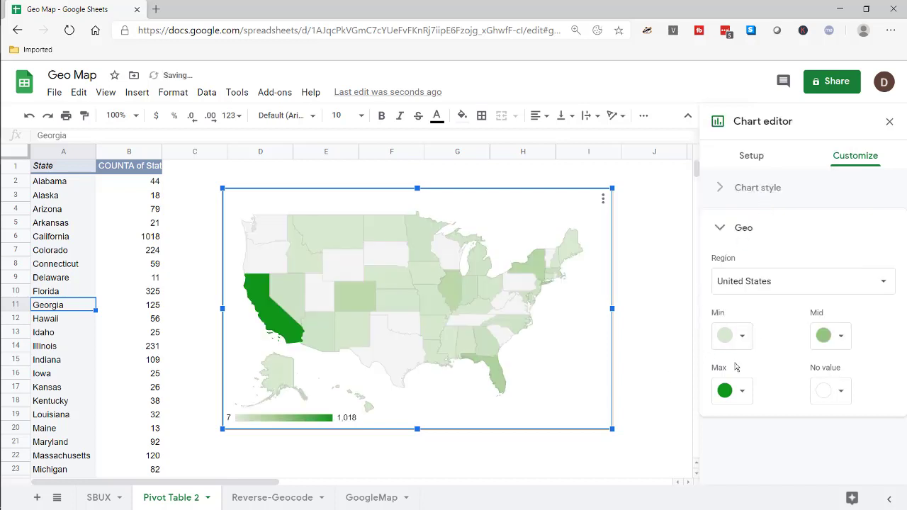
left_click(741, 391)
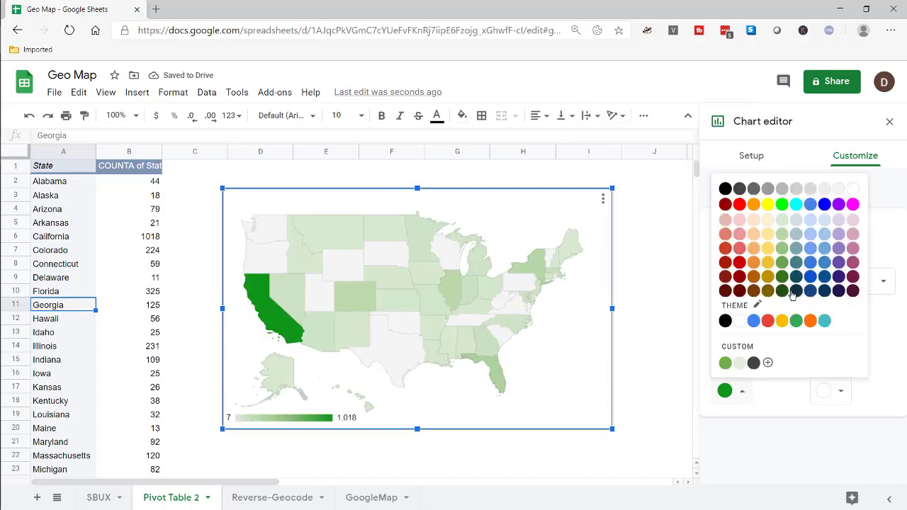
left_click(781, 290)
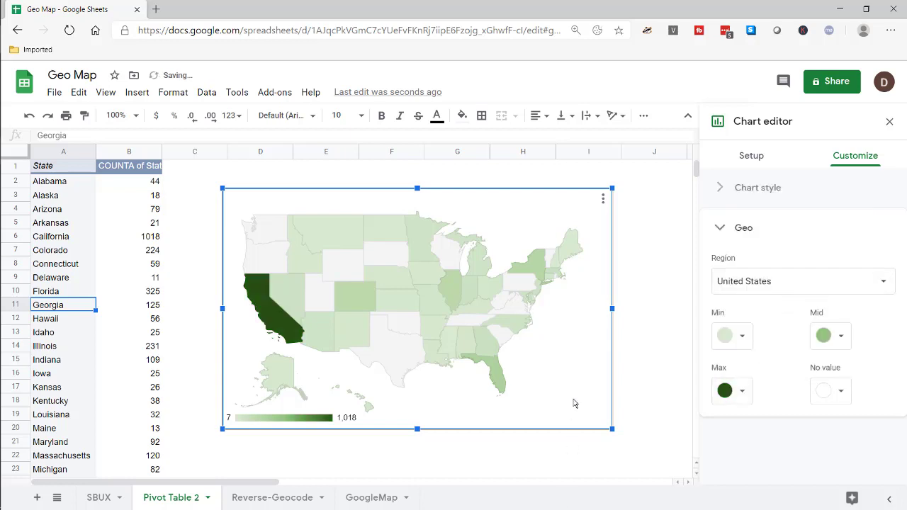
left_click(666, 376)
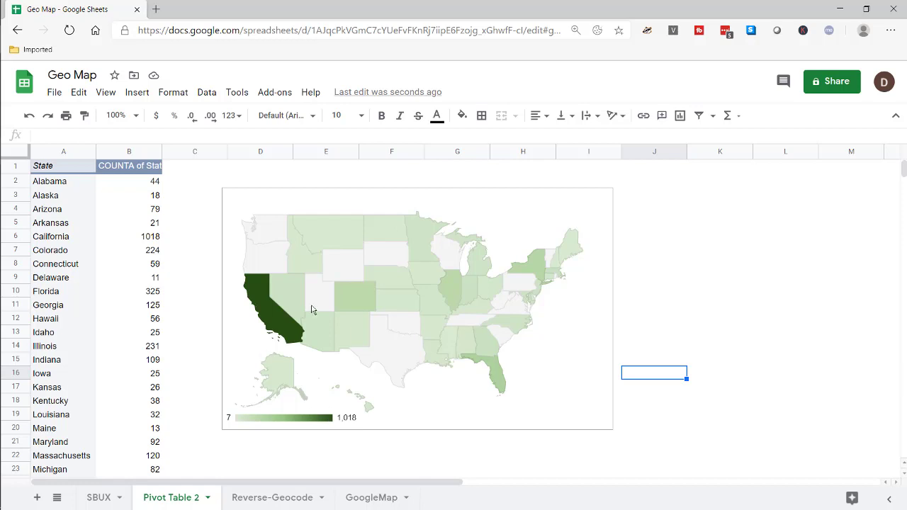
Select the geo chart and inspect its per-state tooltips.
left_click(269, 317)
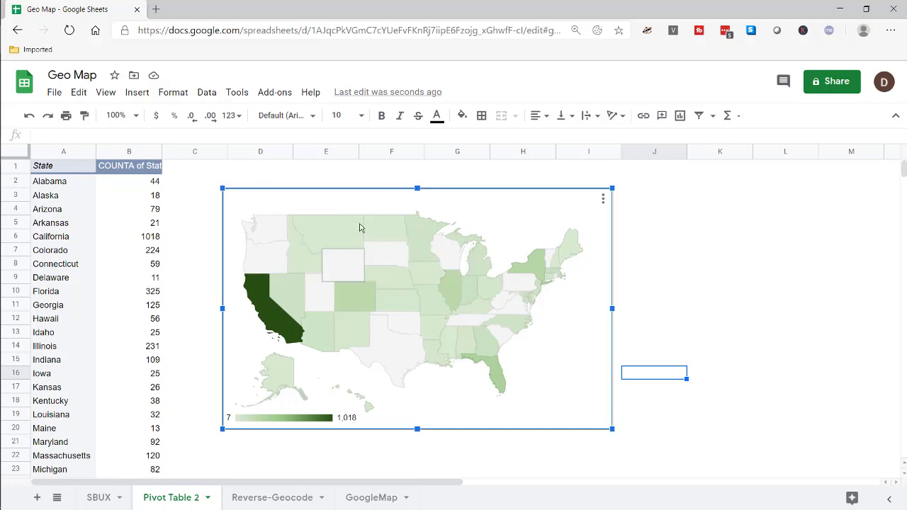
mouse_move(270, 310)
On the SBUX sheet, add the header 'City & State' in H1.
left_click(97, 497)
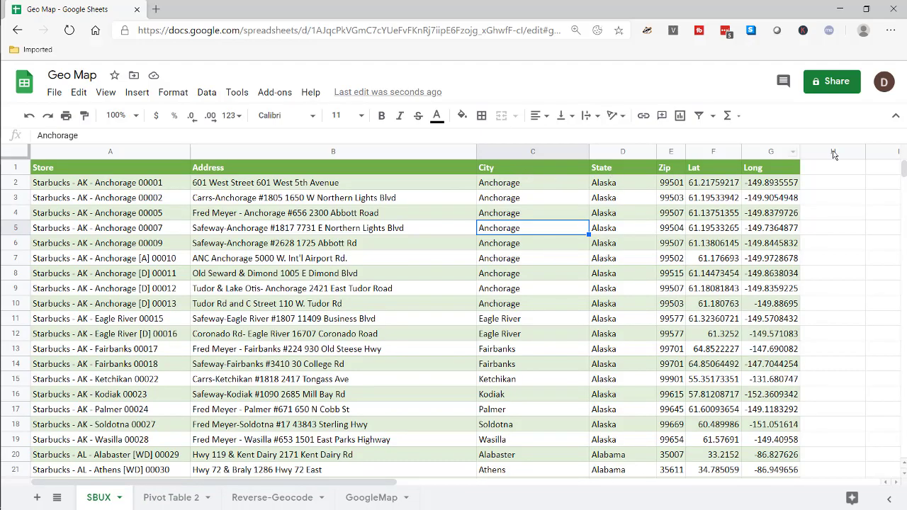
left_click(832, 169)
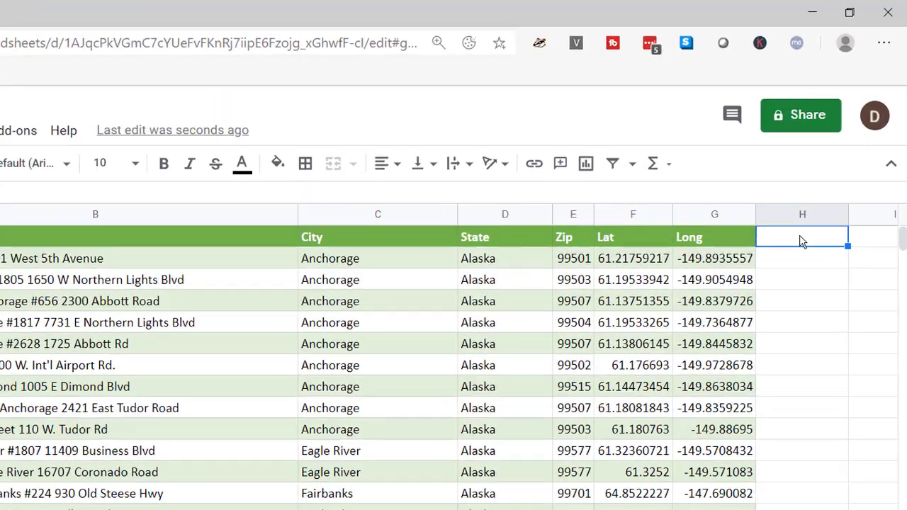
type("c")
key("BackSpace")
type("c")
key("BackSpace")
type("City")
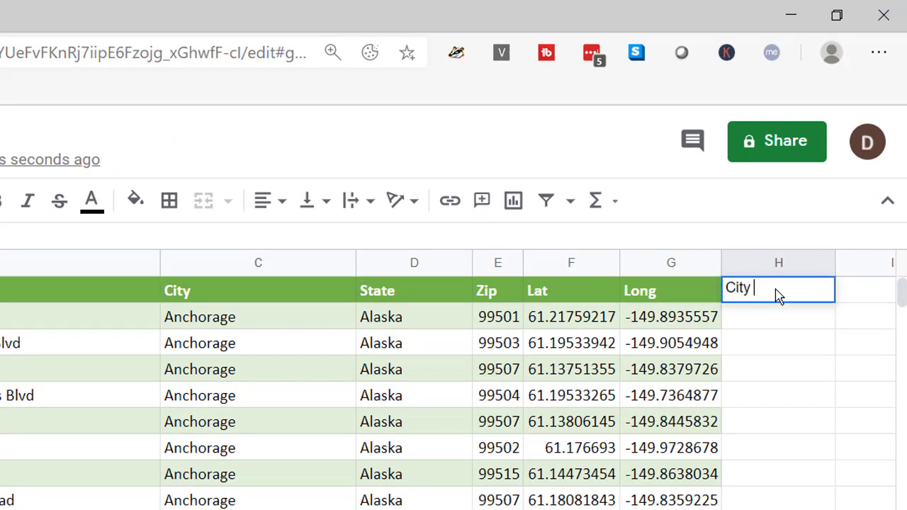
type(" & State")
key("Return")
Start a CONCATENATE formula in H2 joining the city with D2 using ", ".
type("=conc")
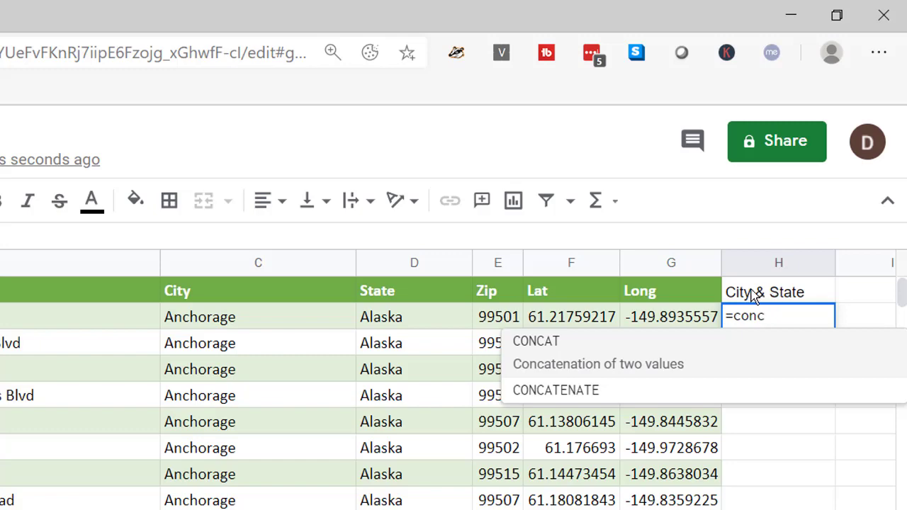
left_click(567, 354)
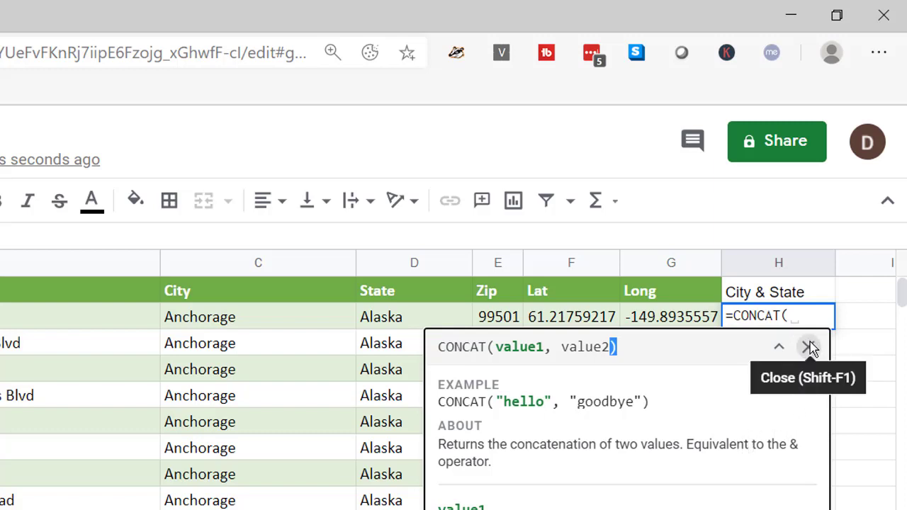
key("BackSpace")
key("BackSpace")
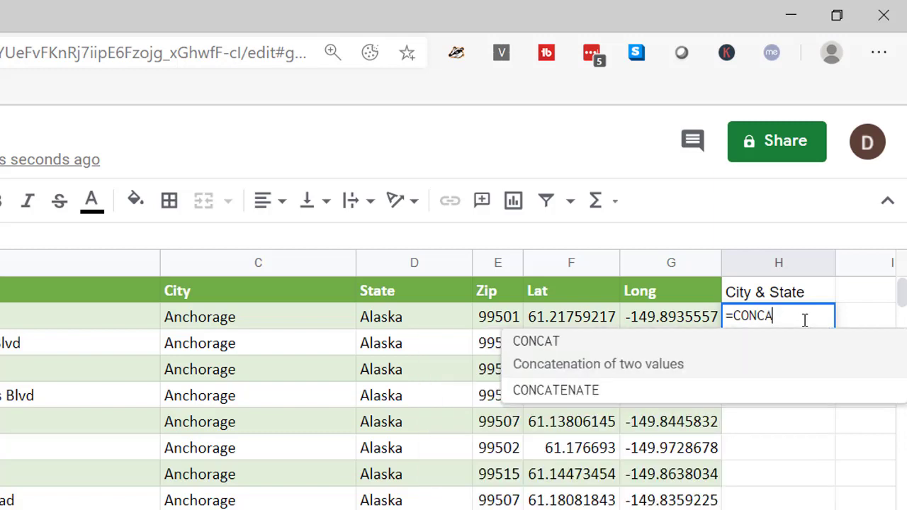
left_click(607, 382)
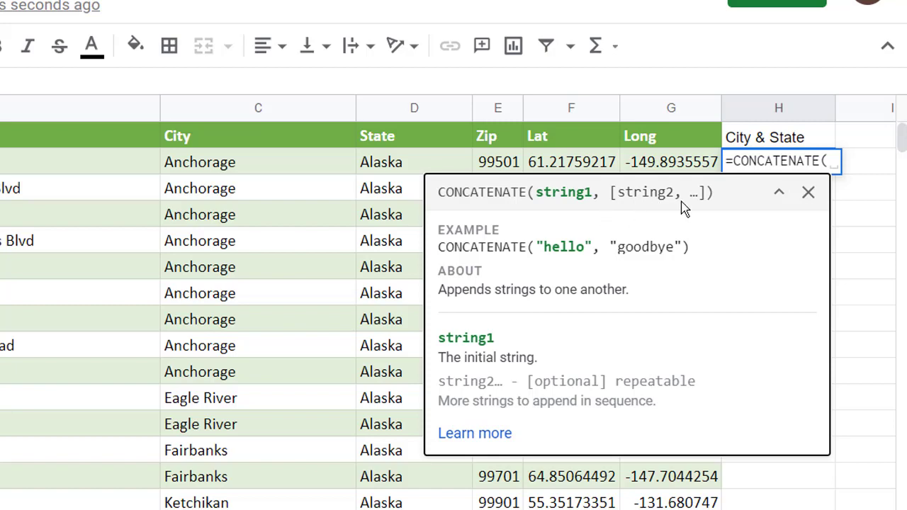
left_click(808, 192)
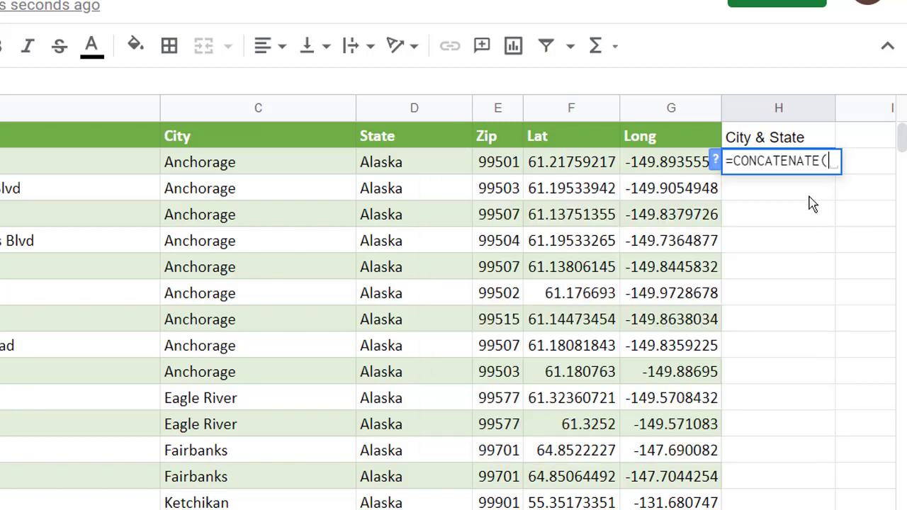
left_click(413, 161)
type(", ")
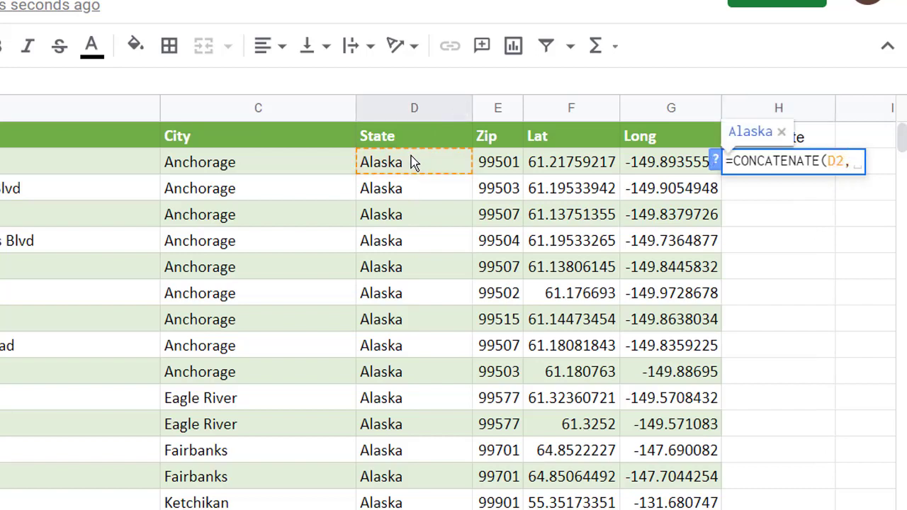
type("\",")
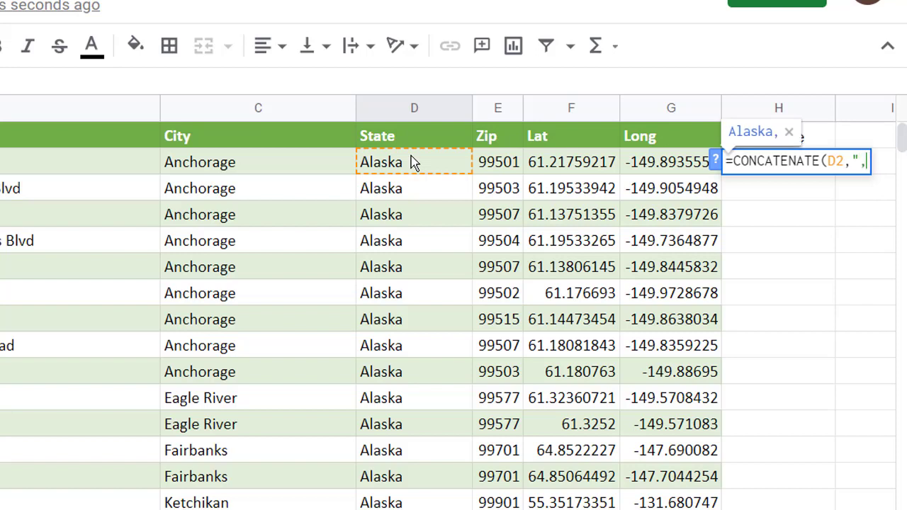
type(" \"")
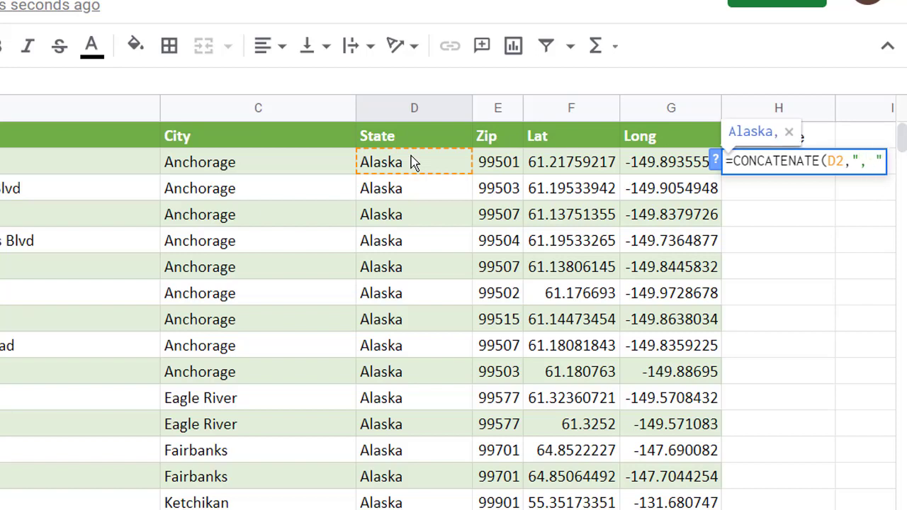
type(",")
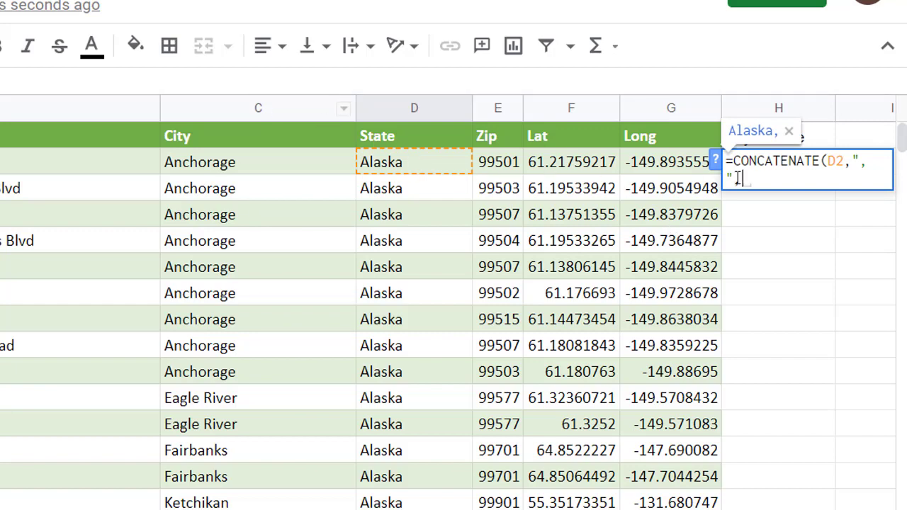
type("d2")
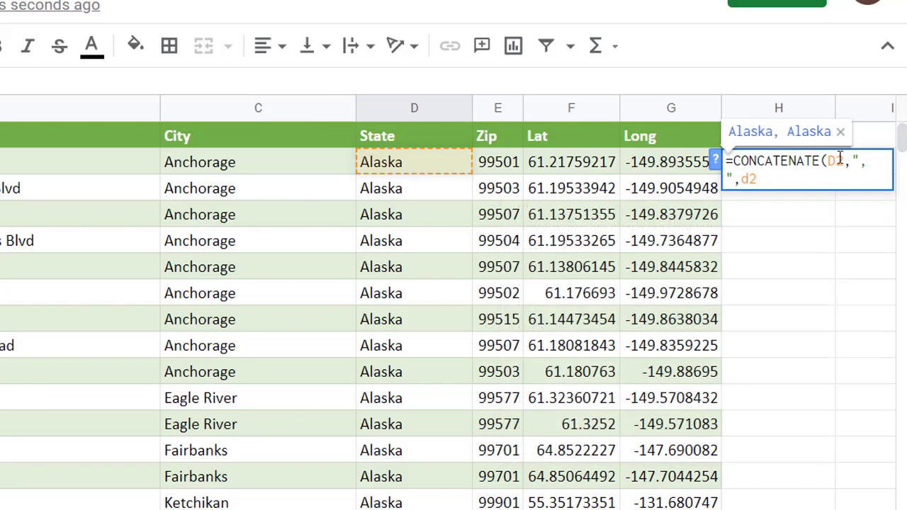
Fix the first reference to C2, confirm =CONCATENATE(C2,", ",D2), and autofill it down column H.
left_click(837, 157)
key("BackSpace")
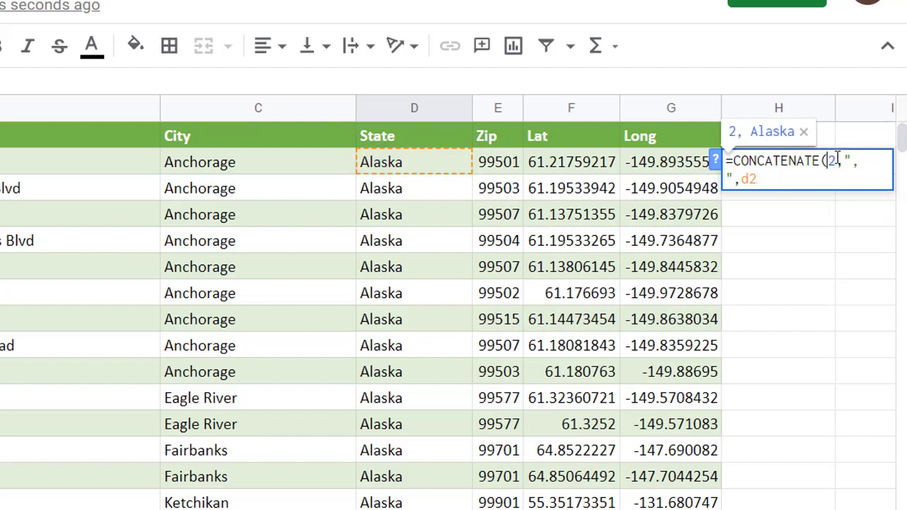
type("2")
key("BackSpace")
type("c")
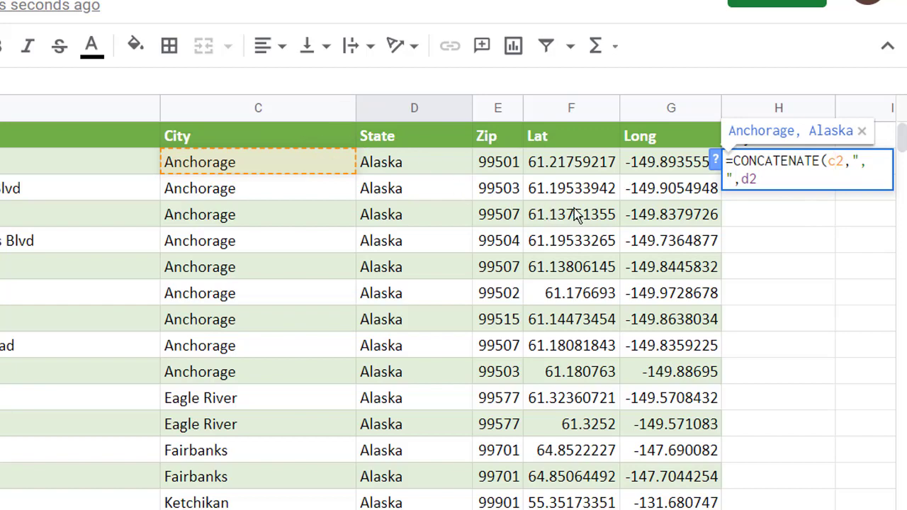
left_click(760, 178)
key("Return")
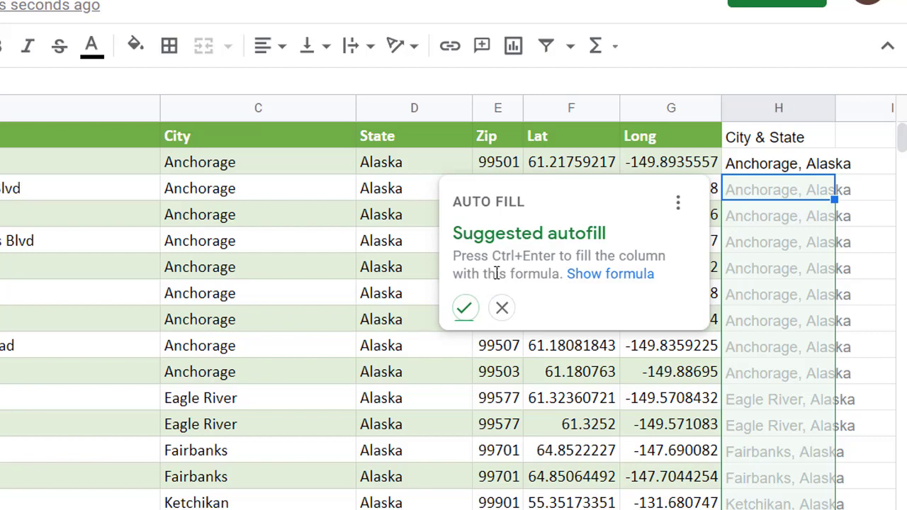
key("ctrl+Return")
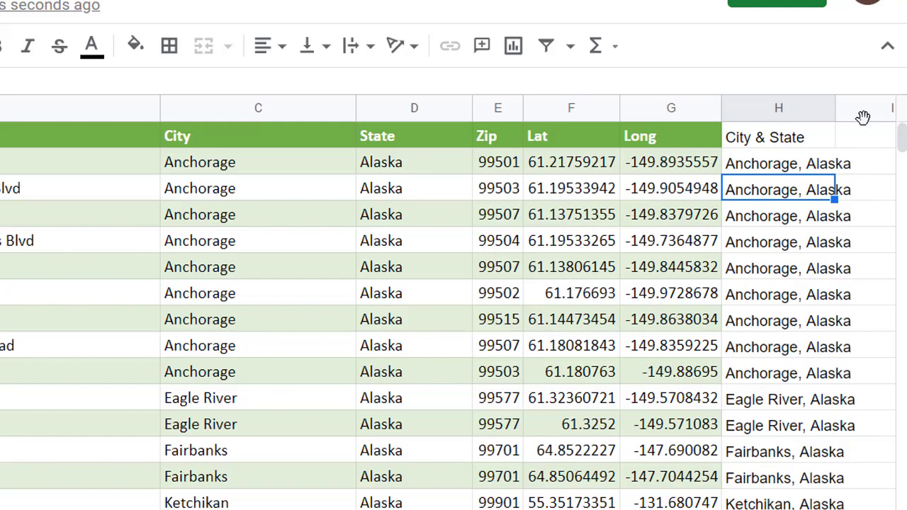
Autofit column H to fit the City & State values.
scroll(779, 319, "down", 2)
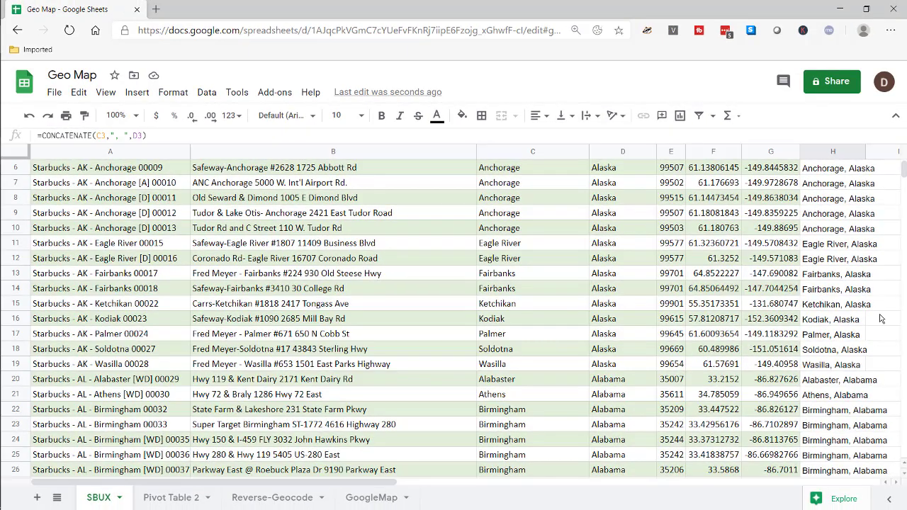
scroll(881, 319, "up", 2)
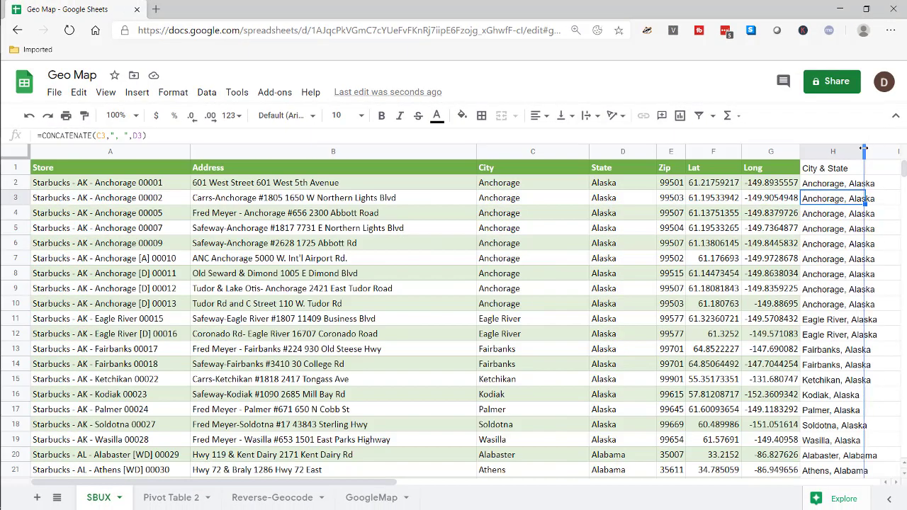
double_click(863, 149)
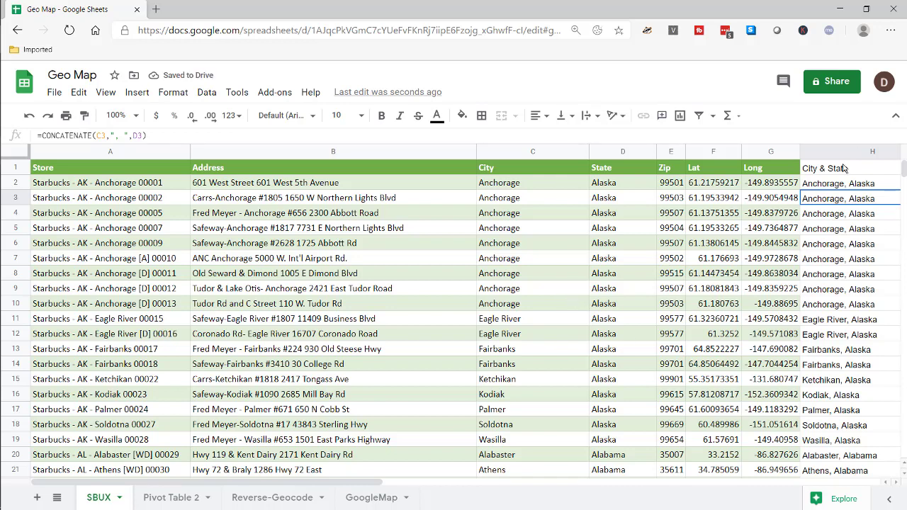
Create a pivot table on a new sheet from SBUX range A1:H3616.
left_click(157, 154)
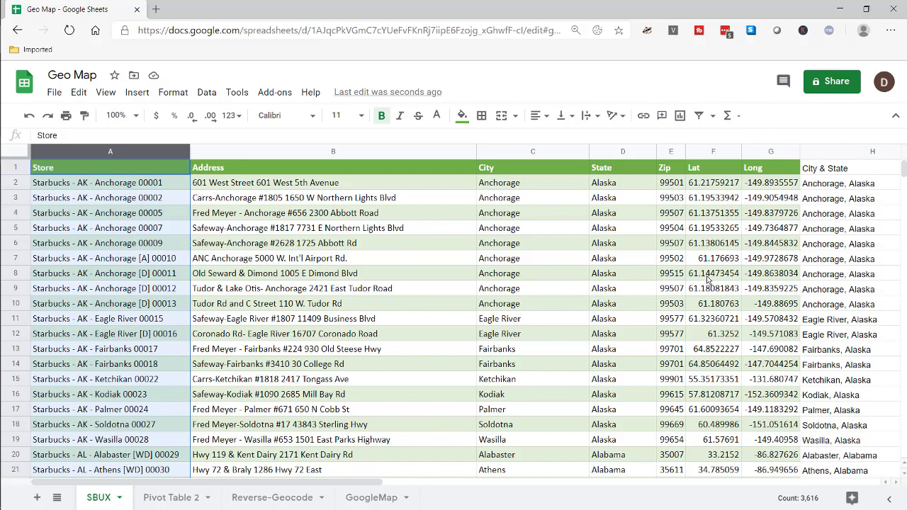
left_click(820, 278)
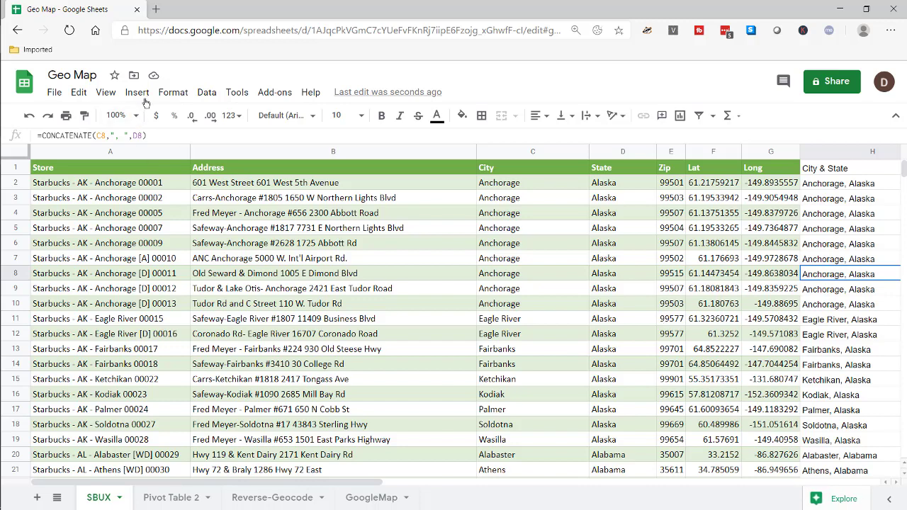
left_click(206, 93)
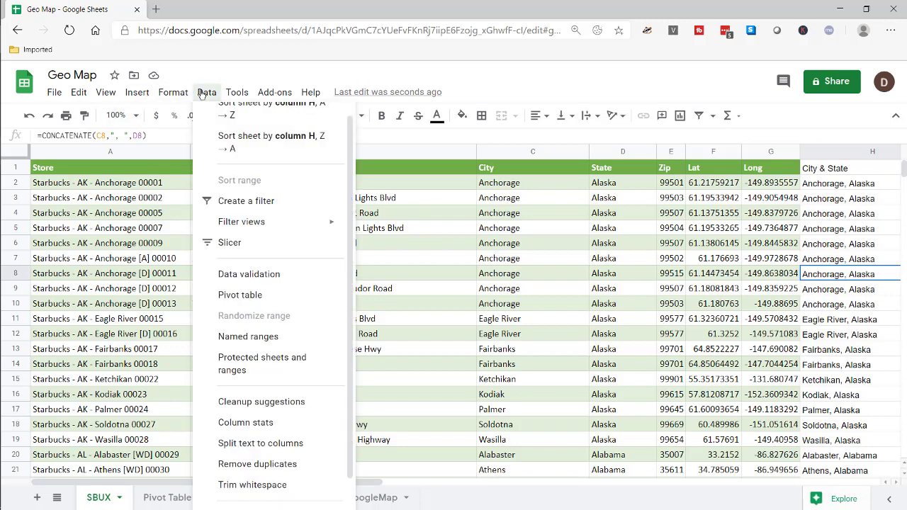
scroll(228, 299, "down", 1)
left_click(248, 270)
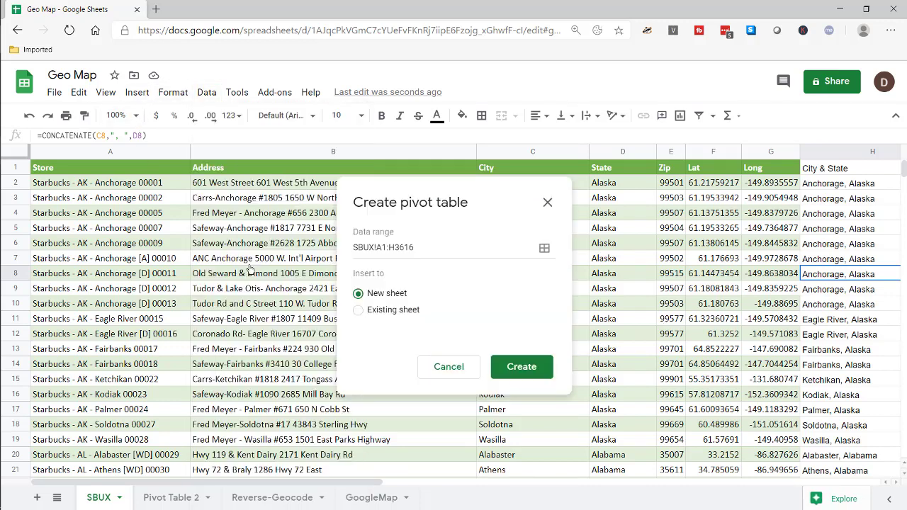
left_click(510, 363)
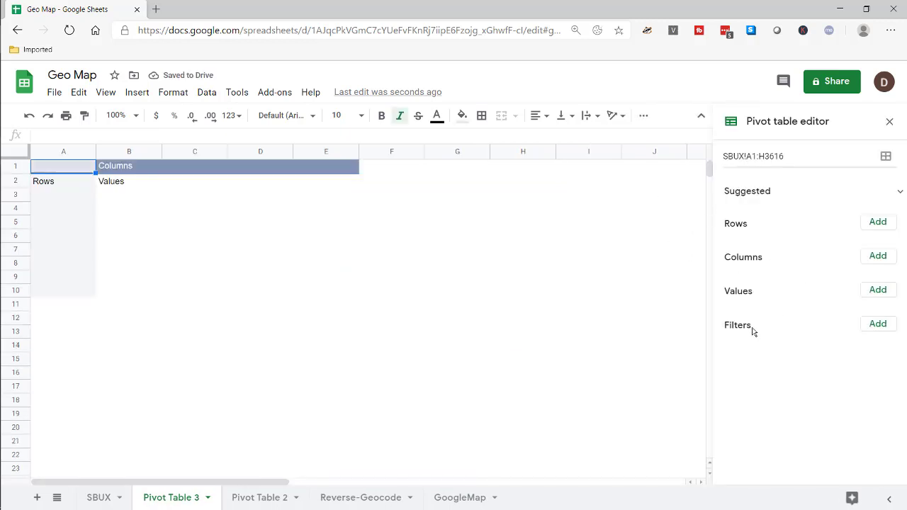
Add a COUNTA of City & State as pivot values and group the rows by City & State.
left_click(877, 289)
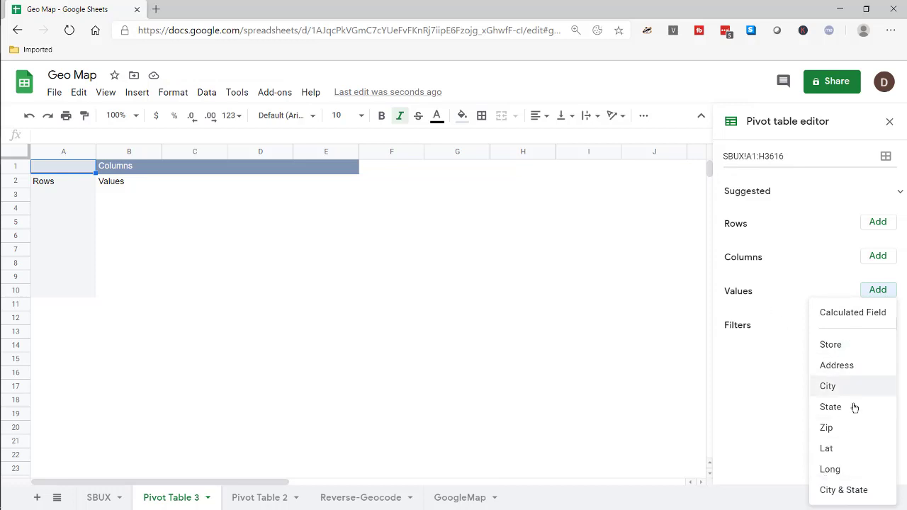
left_click(844, 494)
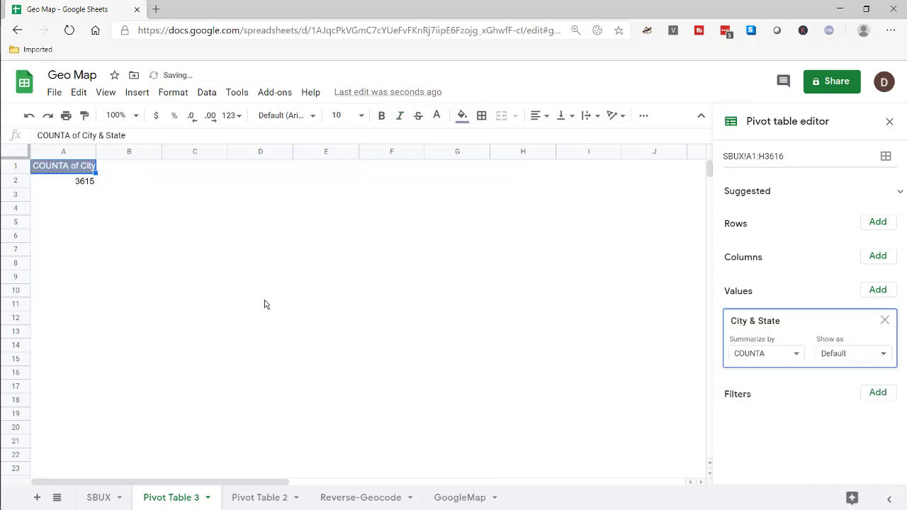
left_click(876, 223)
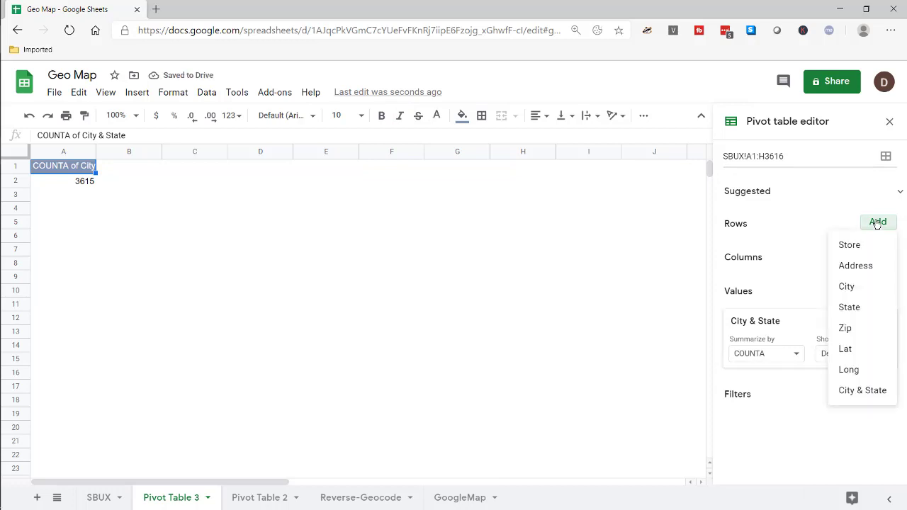
left_click(856, 390)
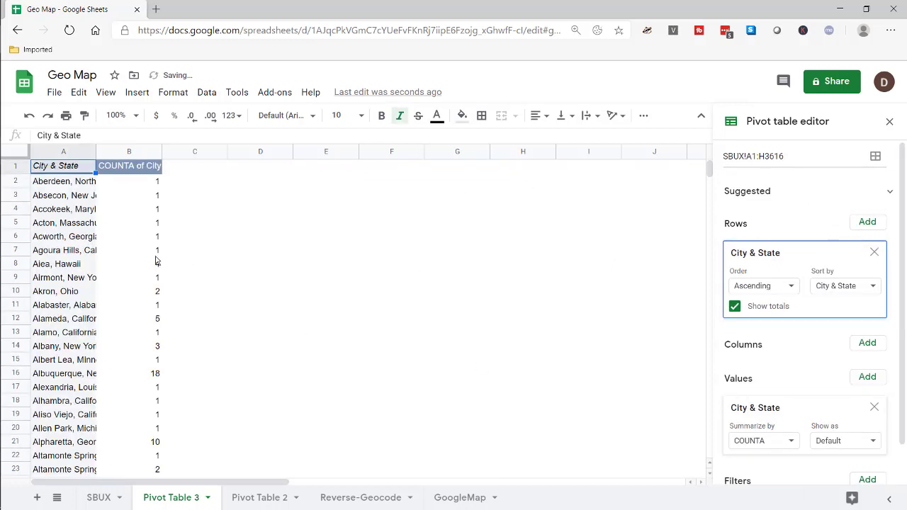
Autofit column A to show full city names and select a cell in the pivot.
double_click(96, 150)
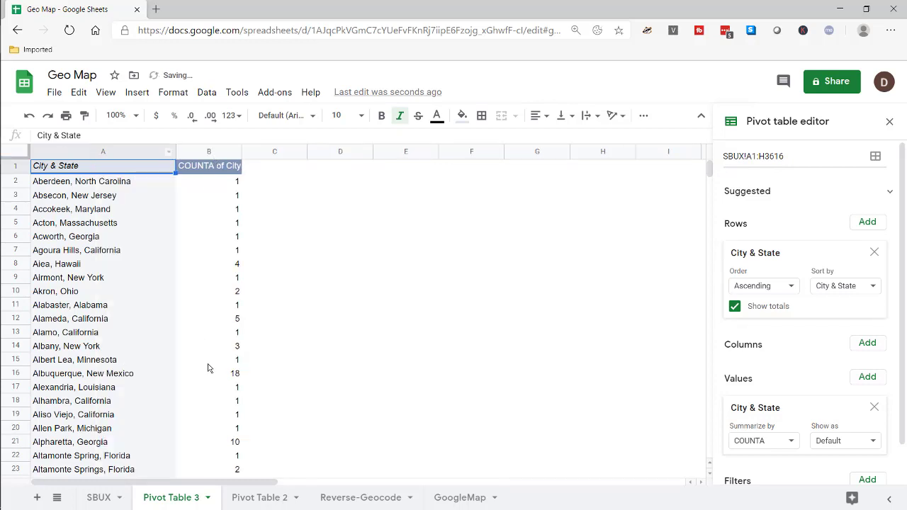
scroll(182, 263, "down", 5)
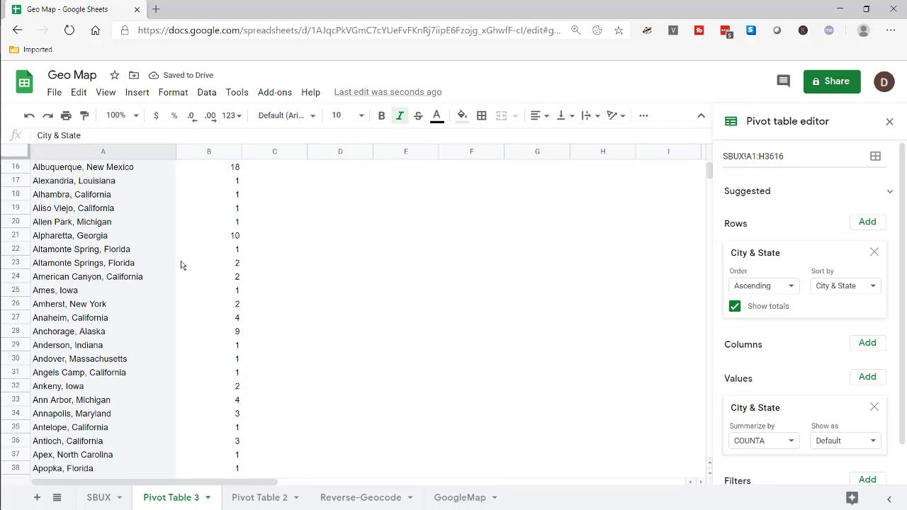
scroll(182, 263, "up", 2)
scroll(216, 249, "up", 3)
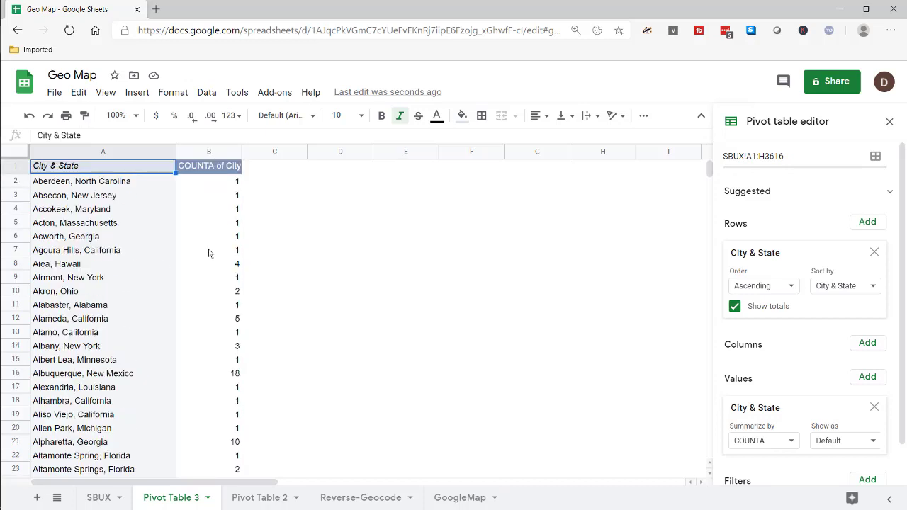
left_click(110, 305)
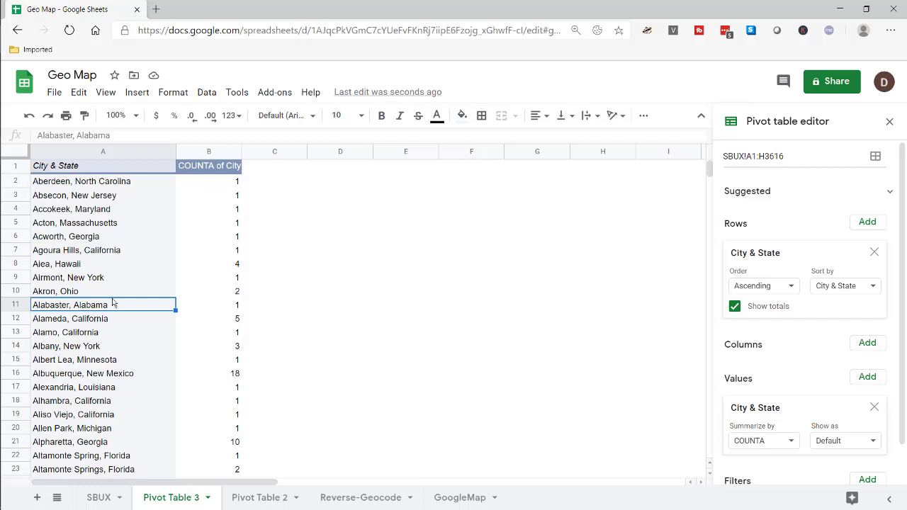
Insert a chart from the pivot data and drag it beside the pivot table.
left_click(136, 93)
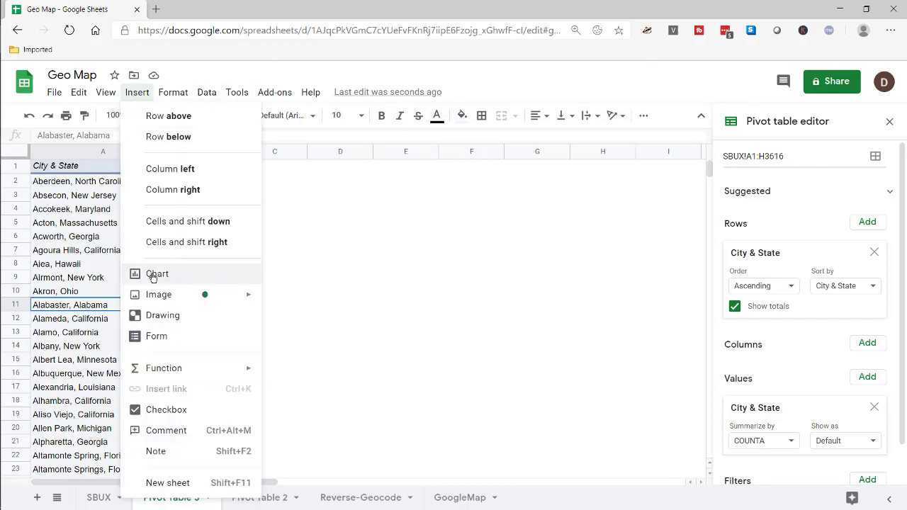
key("Escape")
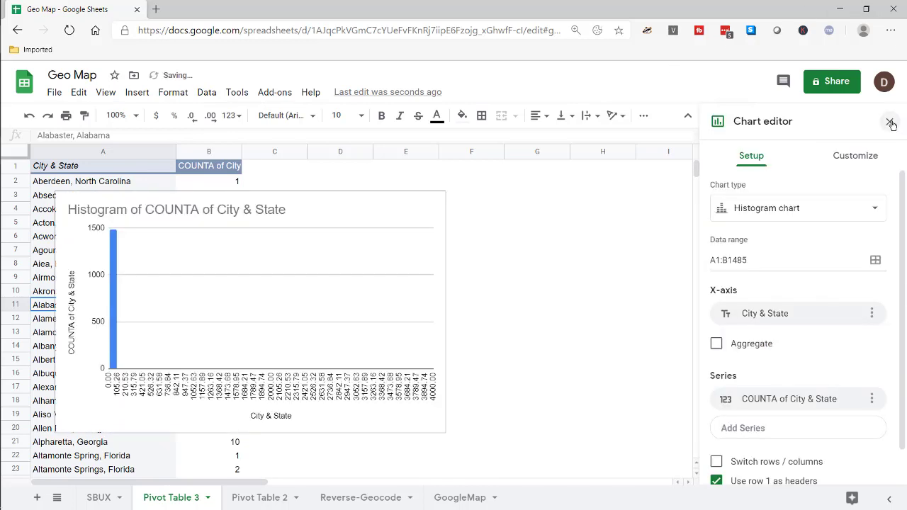
left_click(890, 121)
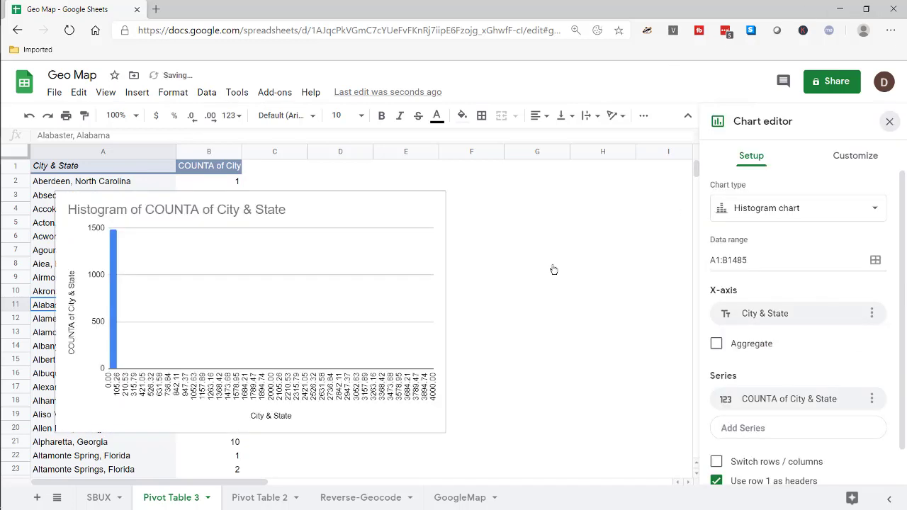
left_click(305, 195)
left_click_drag(309, 195, 545, 197)
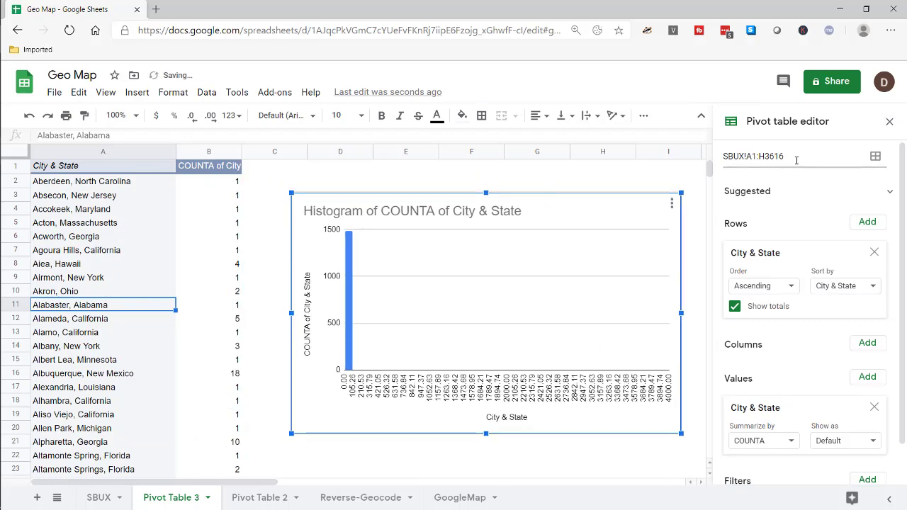
left_click(890, 121)
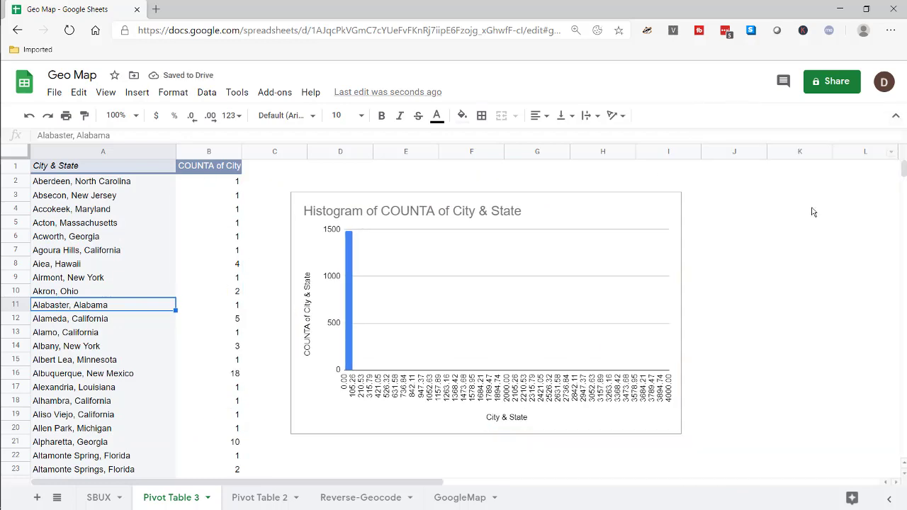
Change the histogram chart's type to Geo chart with markers.
left_click(652, 210)
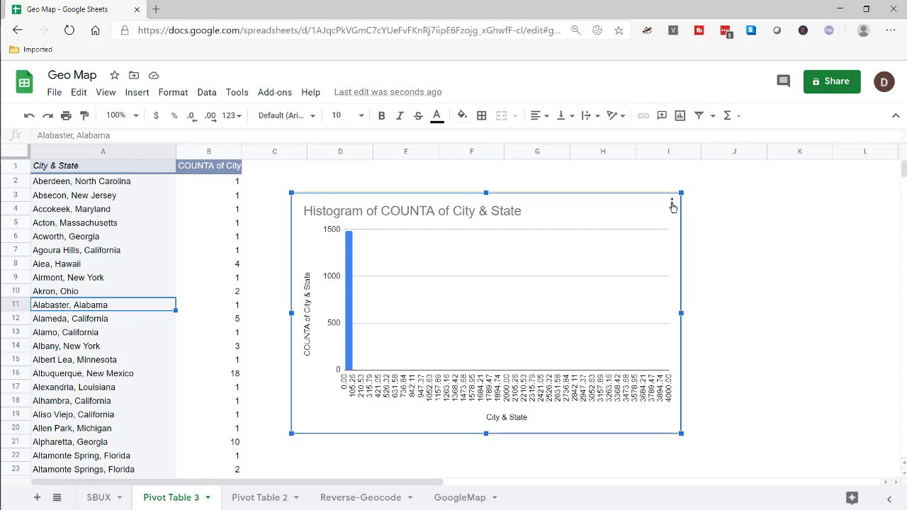
left_click(672, 205)
left_click(623, 228)
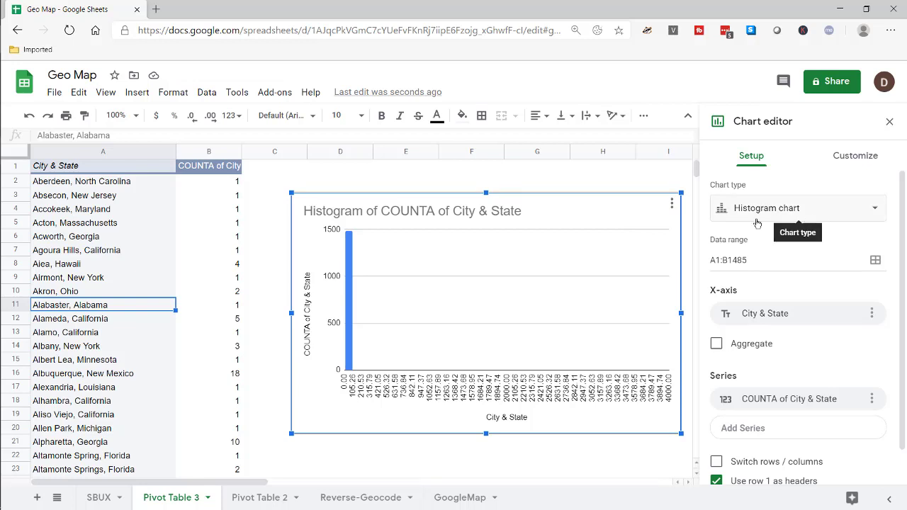
left_click(829, 206)
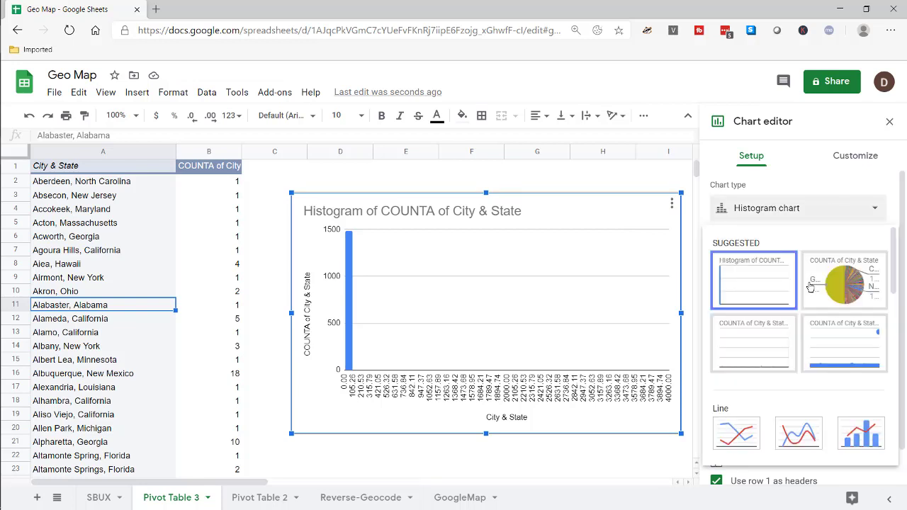
scroll(769, 361, "down", 2)
scroll(766, 369, "down", 10)
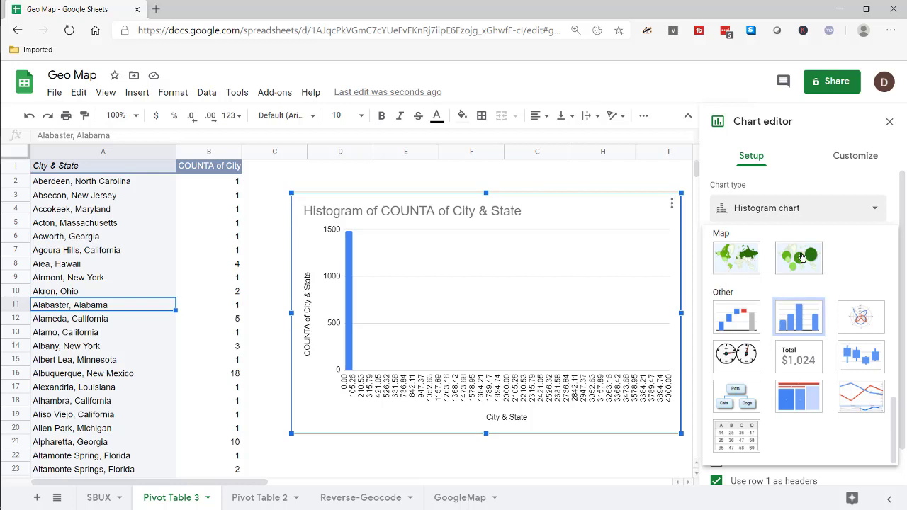
left_click(800, 257)
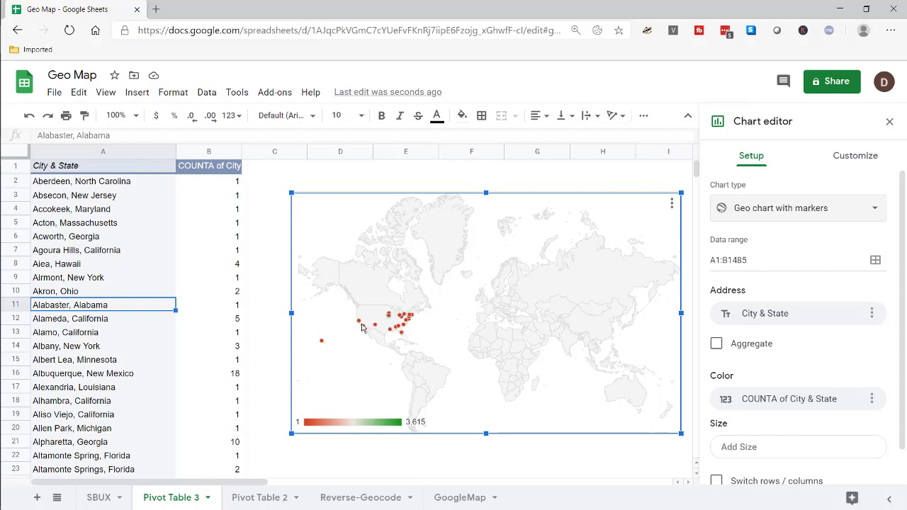
Set the geo chart's Geo region to United States and reload the page to redraw the map.
left_click(863, 157)
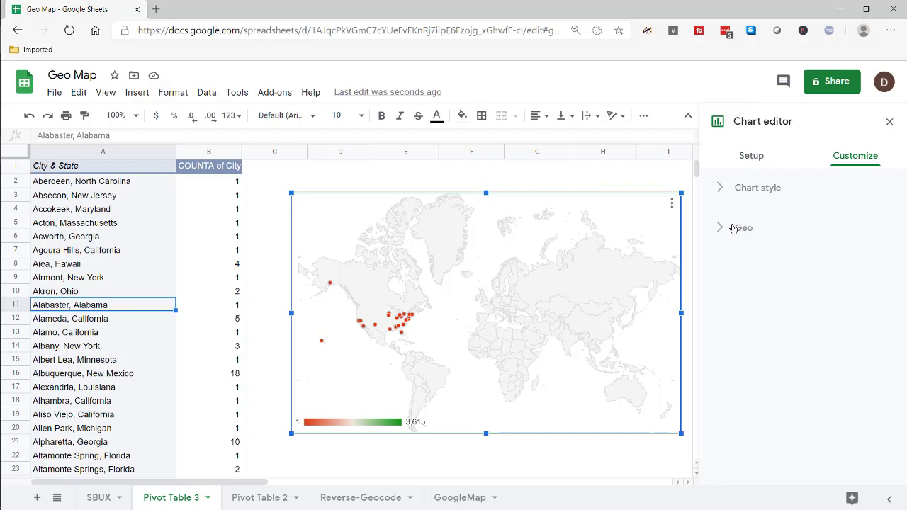
left_click(722, 230)
left_click(752, 281)
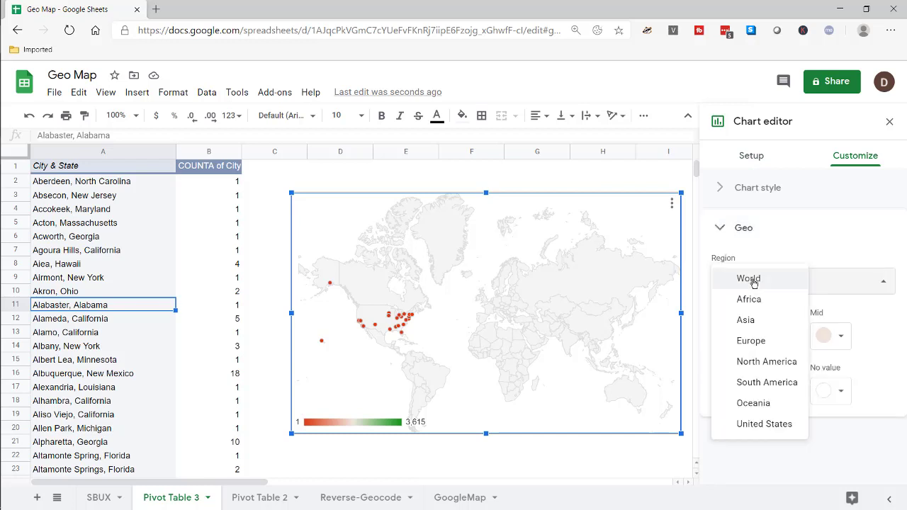
left_click(763, 427)
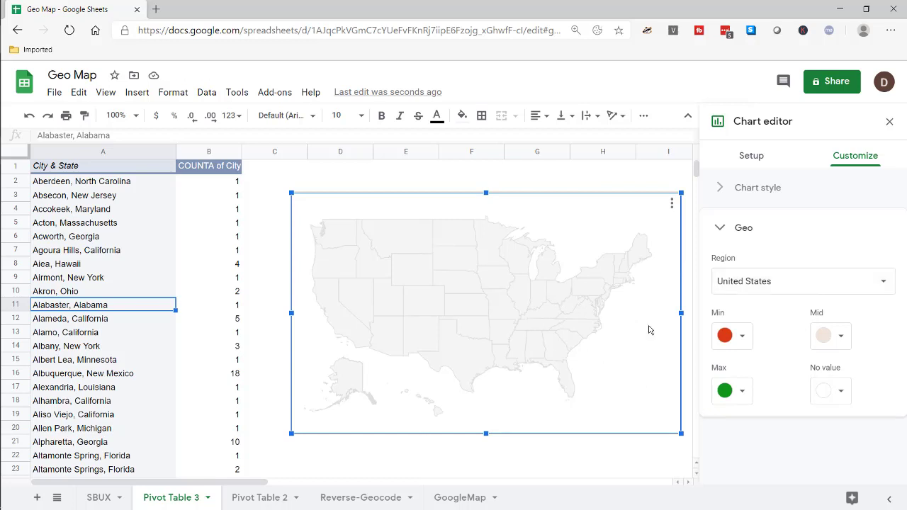
left_click(69, 30)
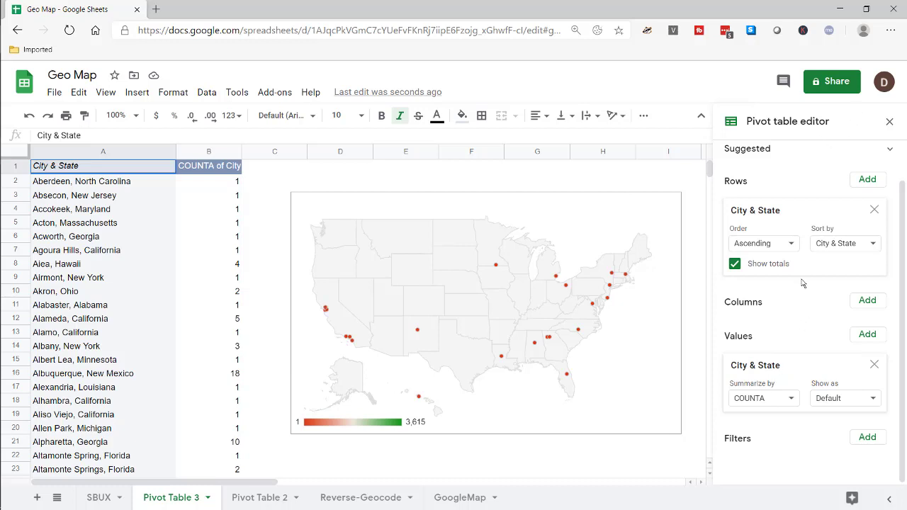
Turn off Show totals for the pivot table's rows to drop the grand total.
left_click(735, 263)
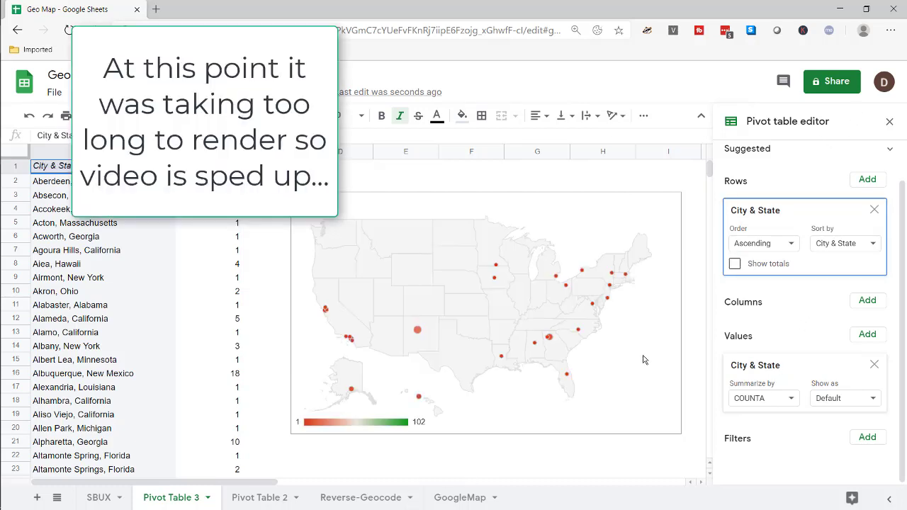
scroll(212, 385, "down", 20)
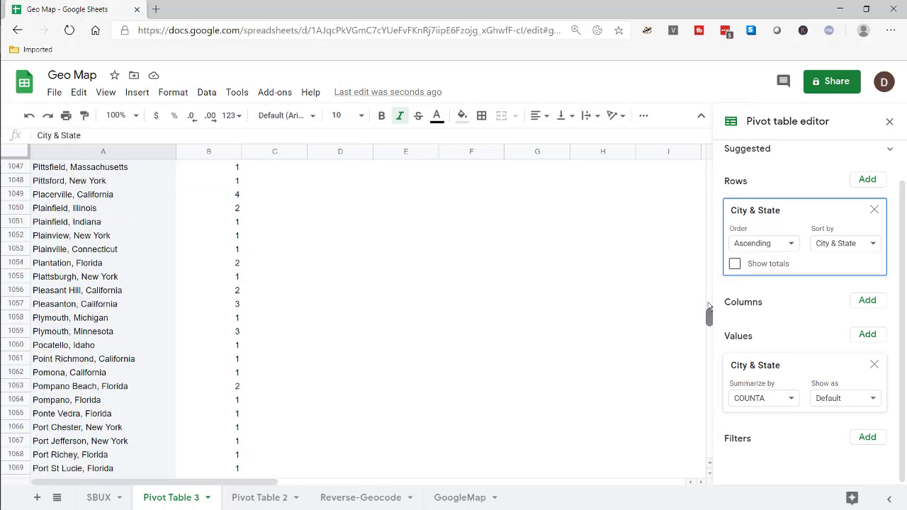
scroll(455, 402, "up", 20)
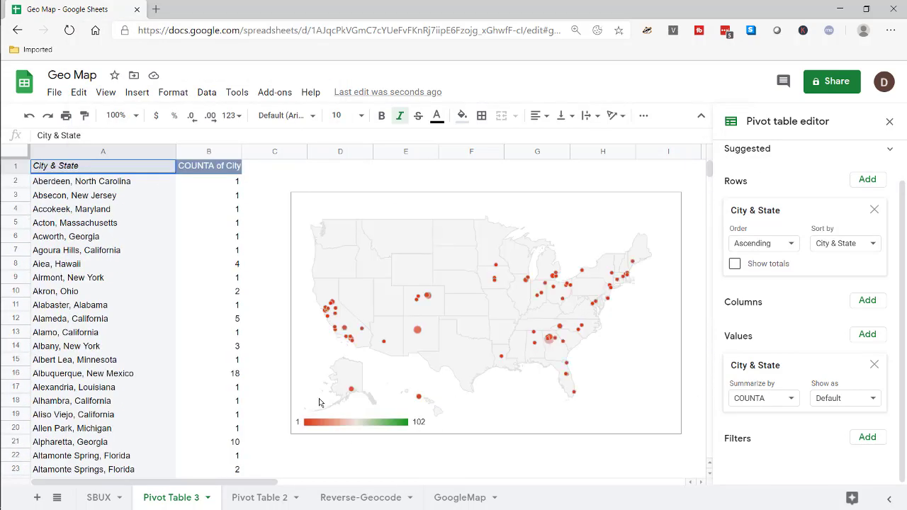
Search the sheet for 102 to check the new maximum, then dismiss the search.
key("ctrl+f")
type("102")
left_click(664, 154)
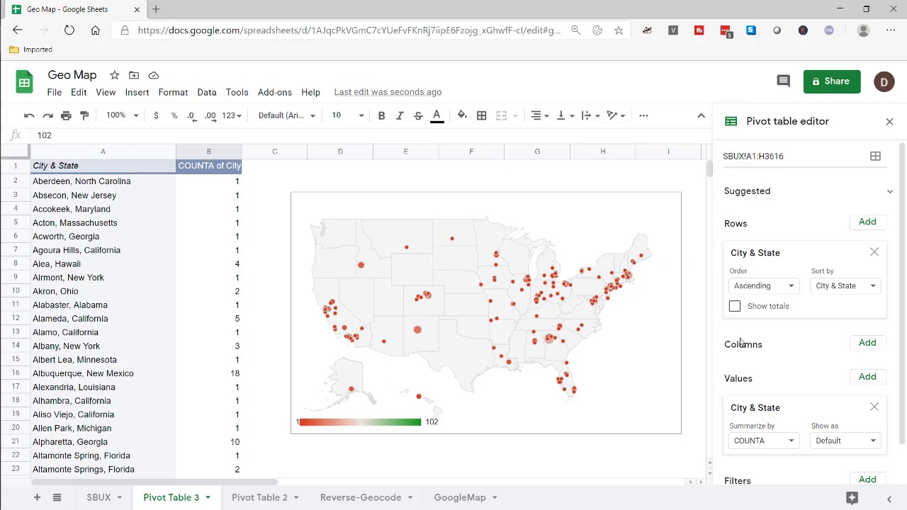
Add a State filter to the pivot table that keeps only California.
scroll(745, 349, "down", 1)
left_click(876, 440)
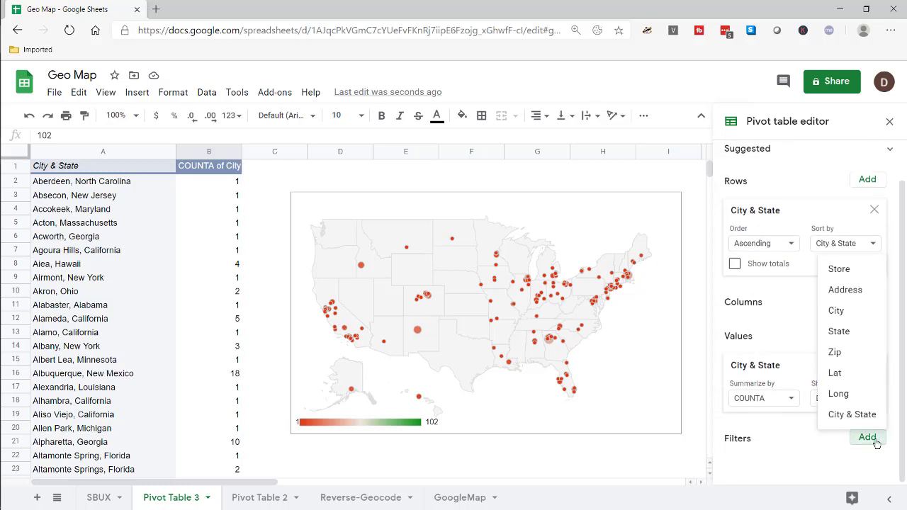
left_click(839, 332)
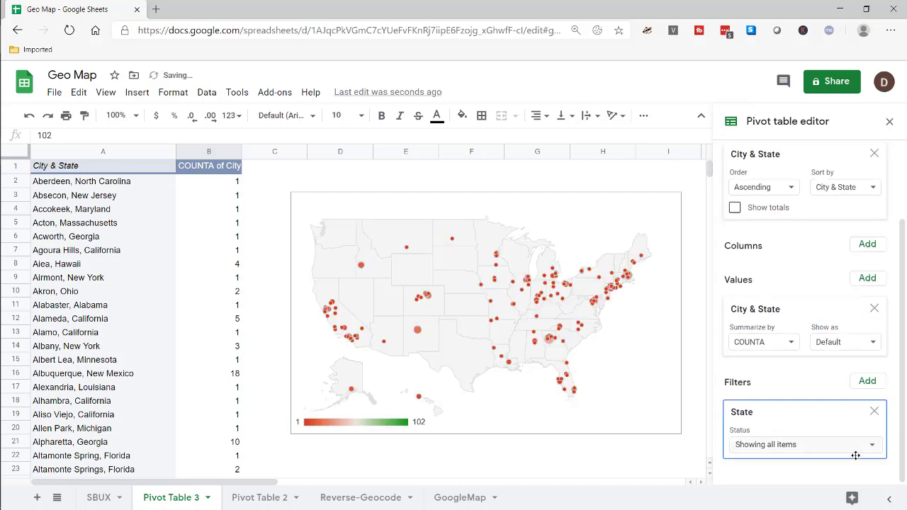
scroll(843, 441, "down", 1)
left_click(874, 444)
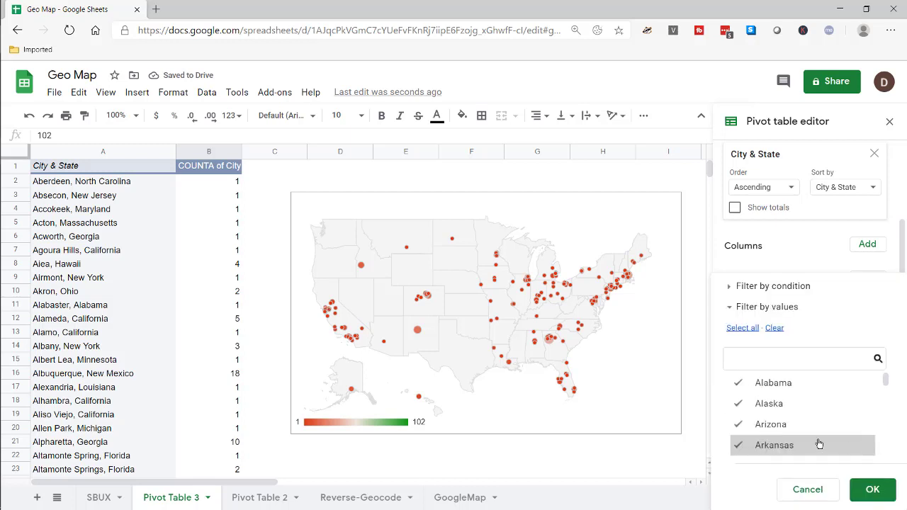
left_click(773, 328)
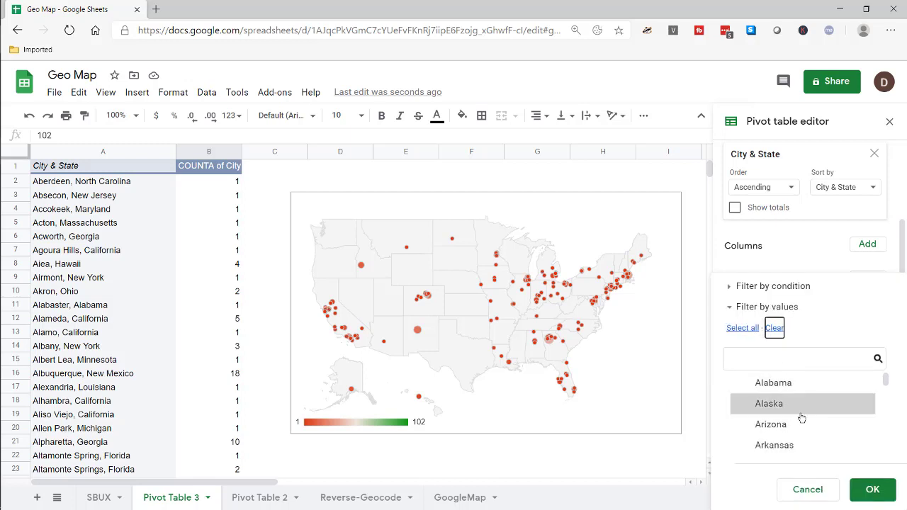
scroll(803, 419, "down", 1)
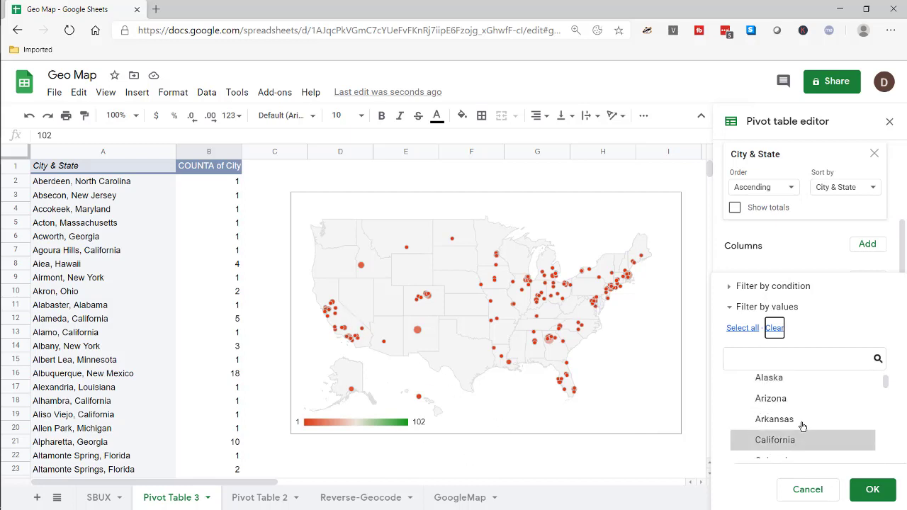
left_click(771, 442)
left_click(873, 490)
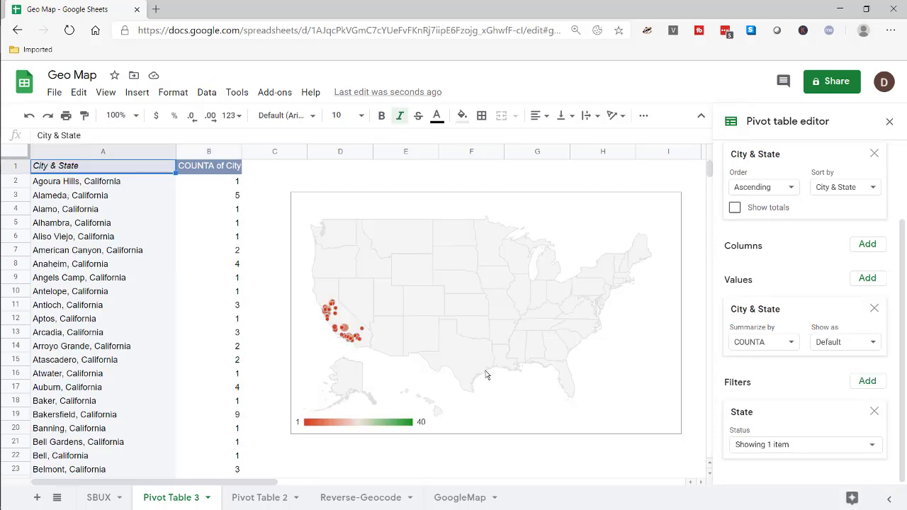
left_click(215, 151)
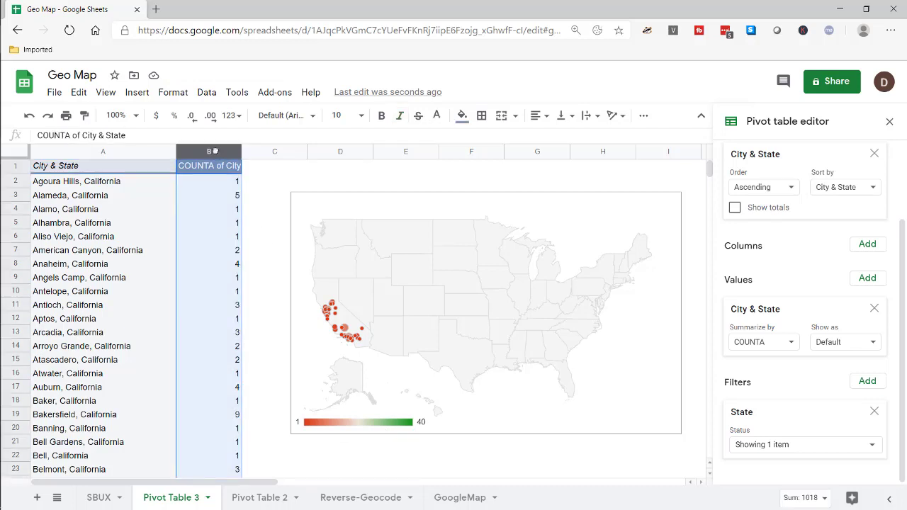
key("ctrl+f")
type("4")
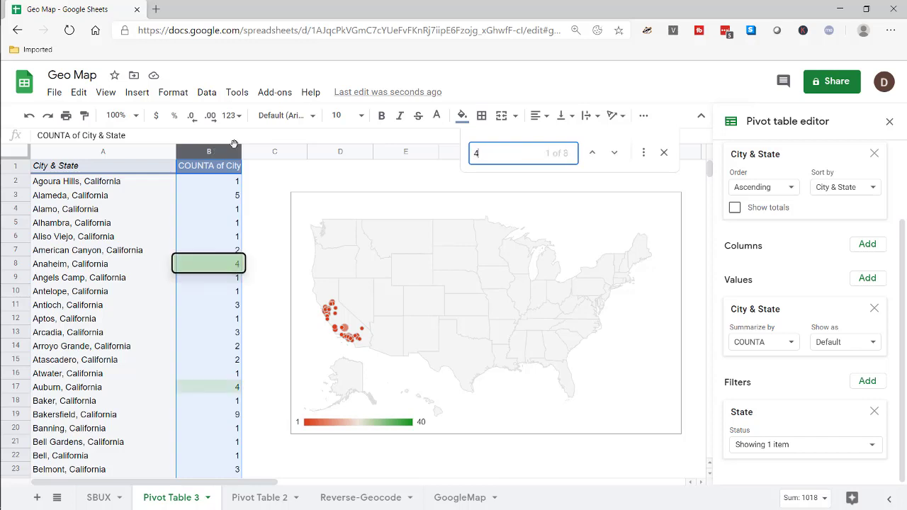
type("0")
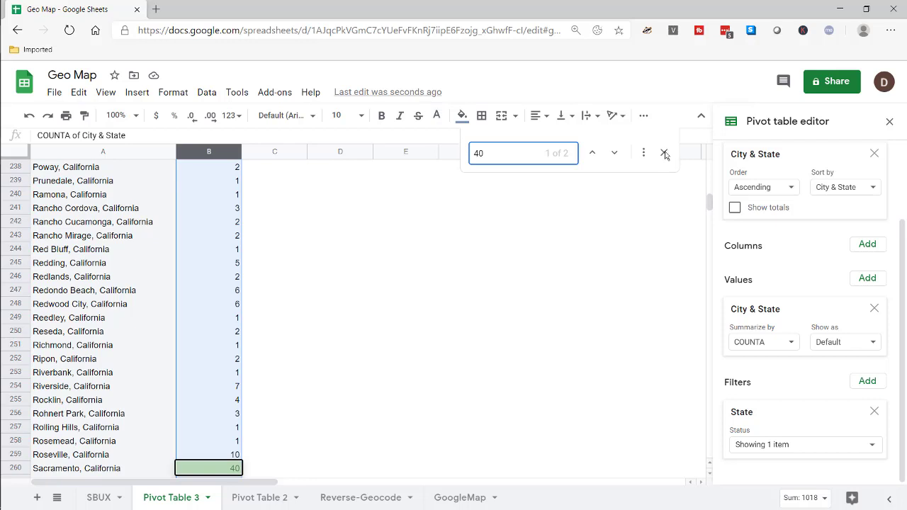
key("Escape")
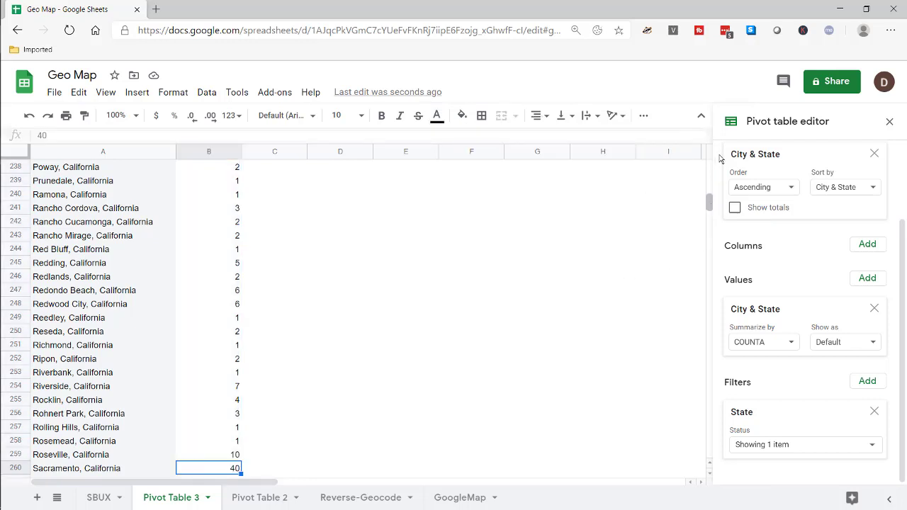
scroll(708, 204, "up", 20)
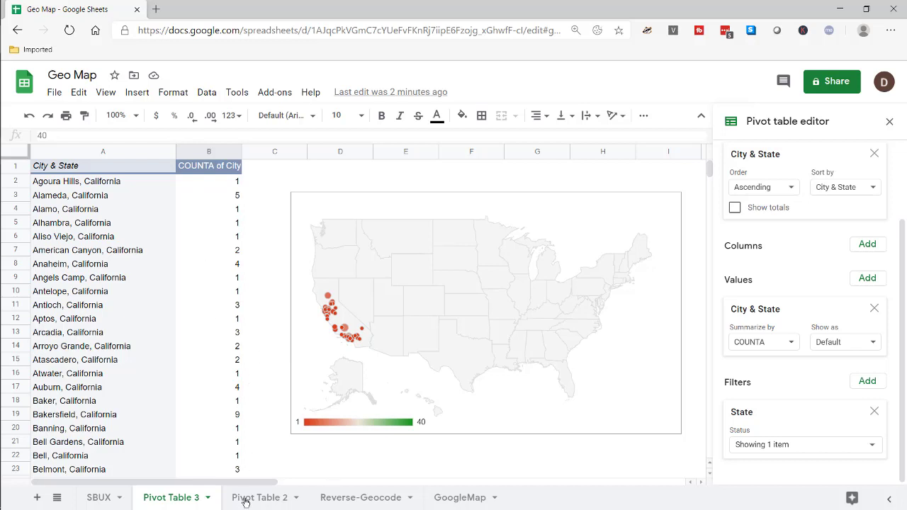
On the Reverse-Geocode sheet, select the Stack Overflow link in B16 to show its preview.
left_click(346, 499)
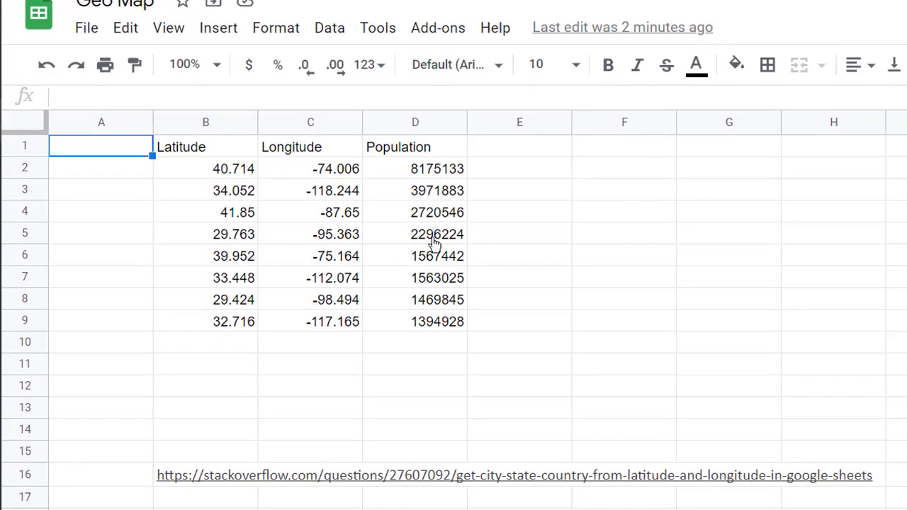
key("Down")
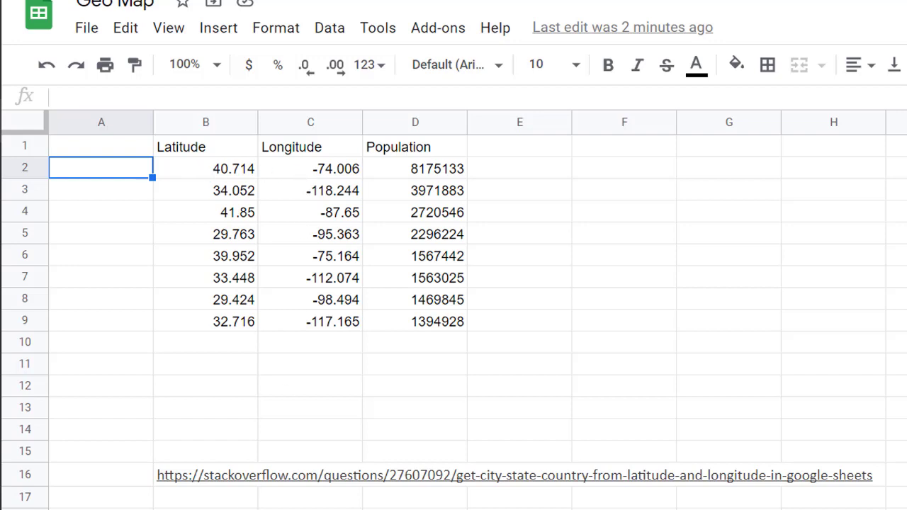
left_click(190, 482)
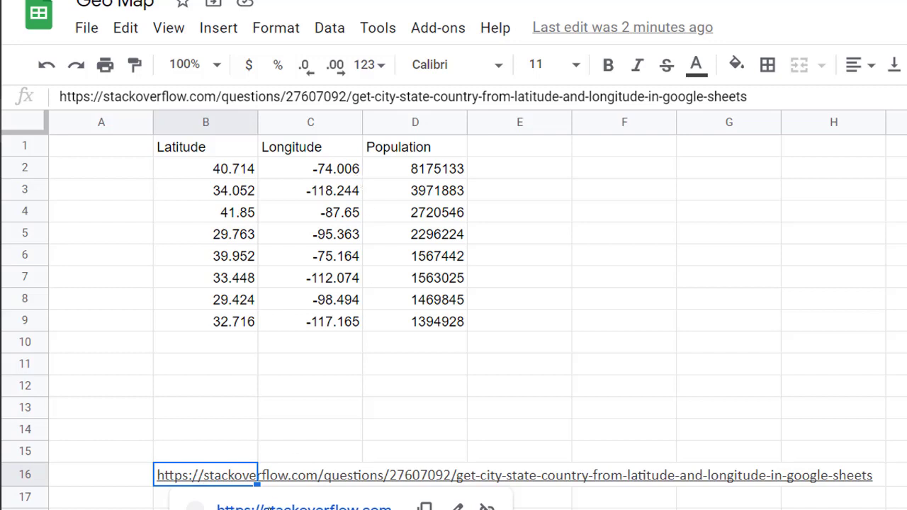
Open the Stack Overflow question, select the top answer's reverse_geocode code, and return to Geo Map.
left_click(305, 508)
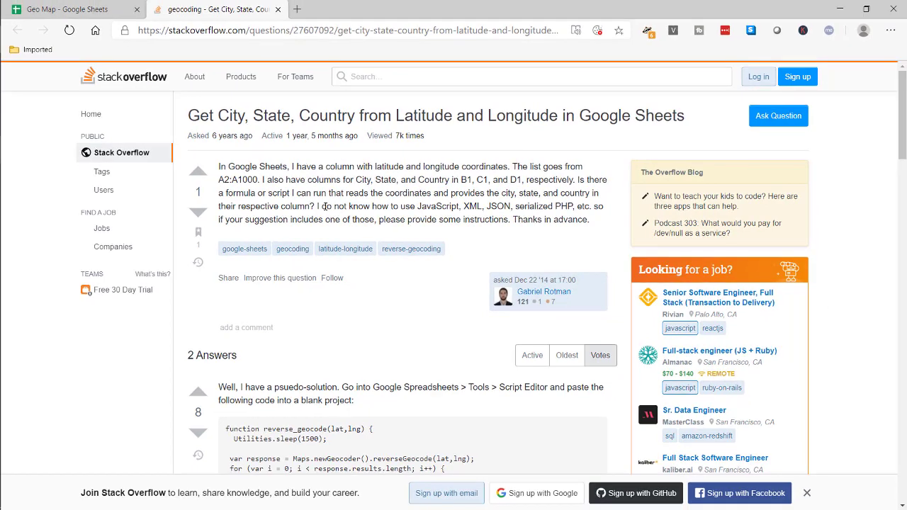
scroll(326, 205, "down", 4)
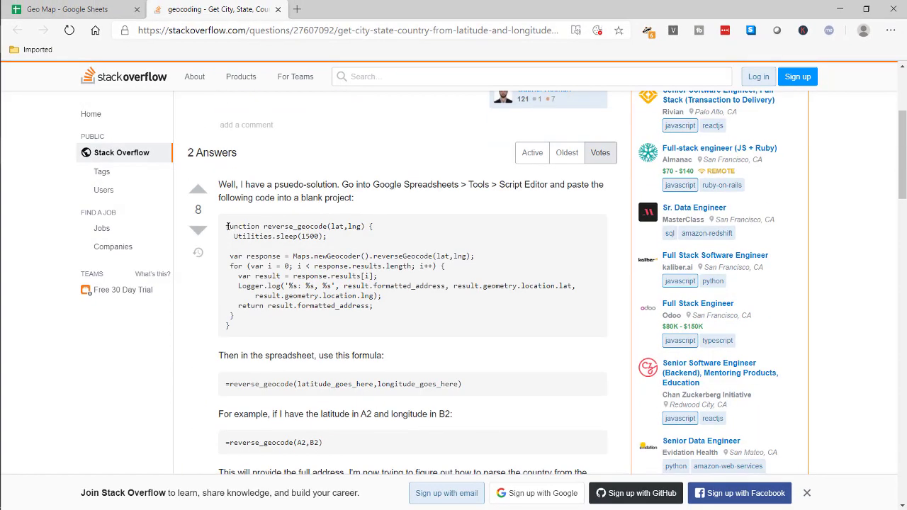
left_click_drag(226, 227, 232, 328)
key("ctrl+c")
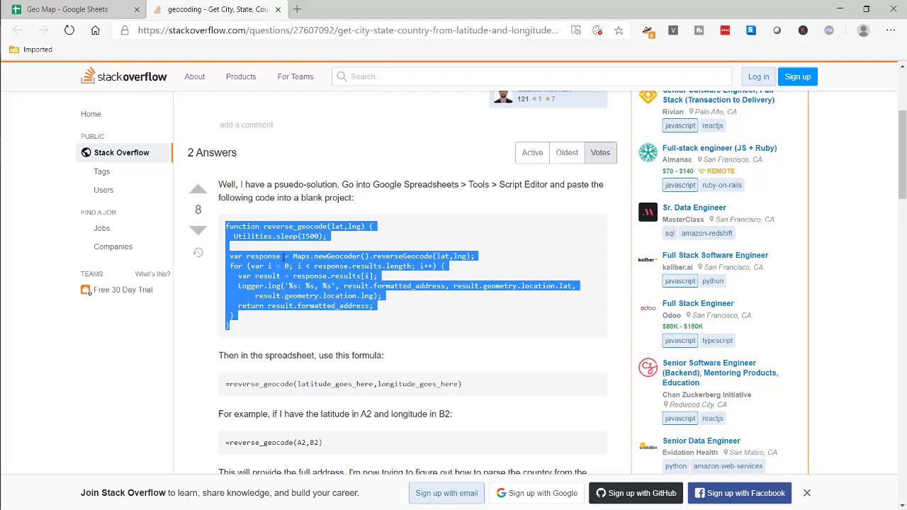
scroll(283, 256, "up", 2)
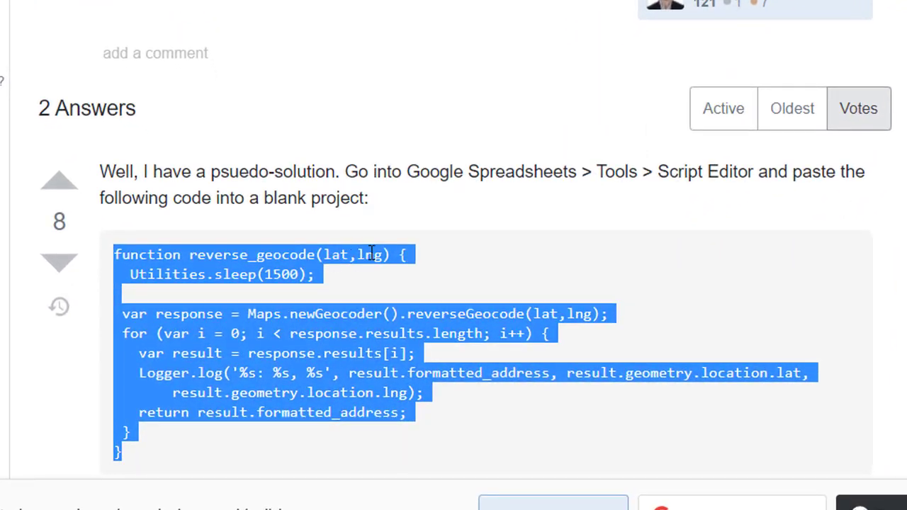
scroll(431, 55, "up", 1)
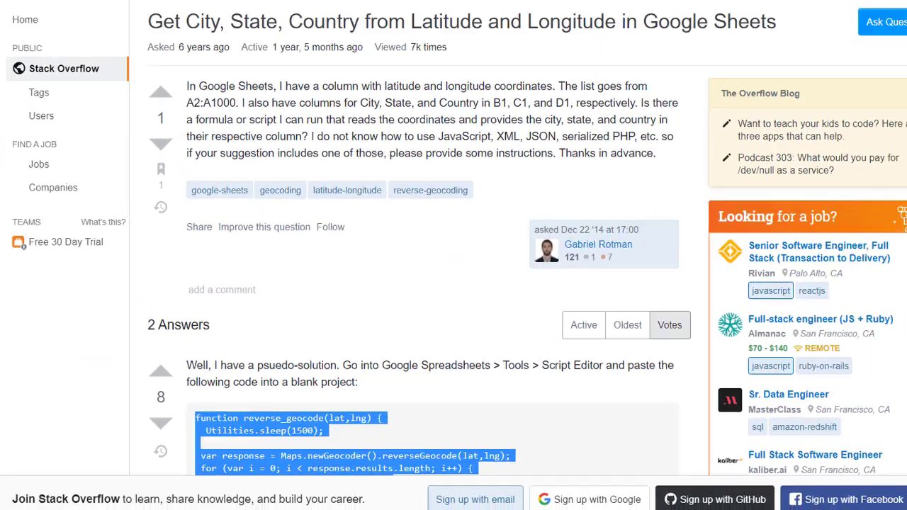
left_click(67, 9)
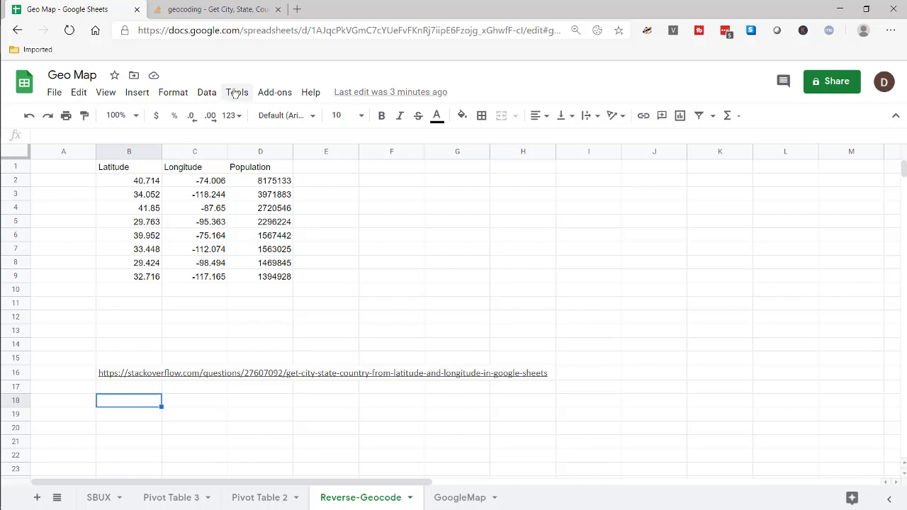
Create a new Apps Script project from Tools > Script editor.
left_click(235, 93)
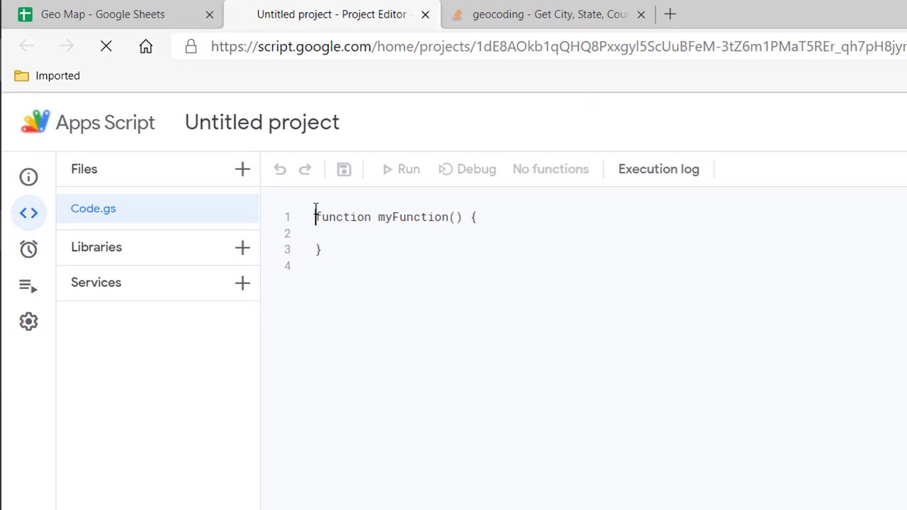
Replace Code.gs's default myFunction with the pasted reverse_geocode function, then return to Geo Map.
key("ctrl+a")
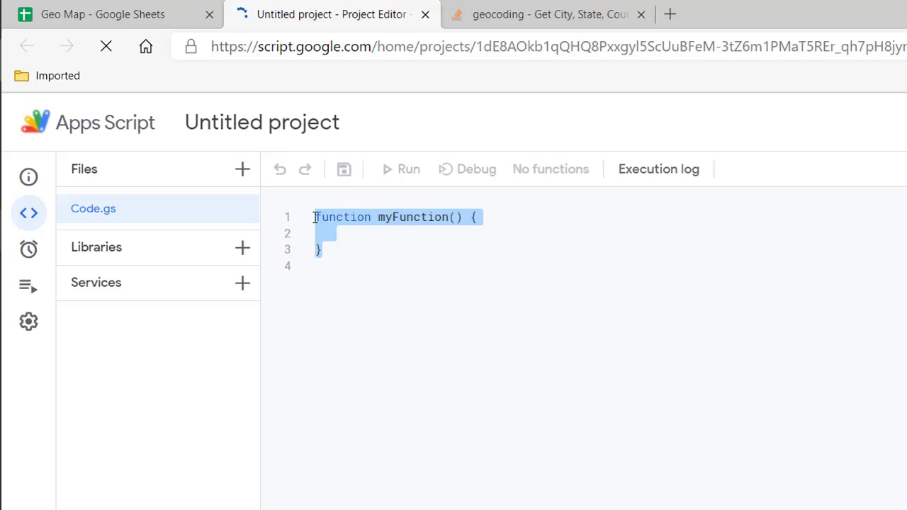
key("ctrl+v")
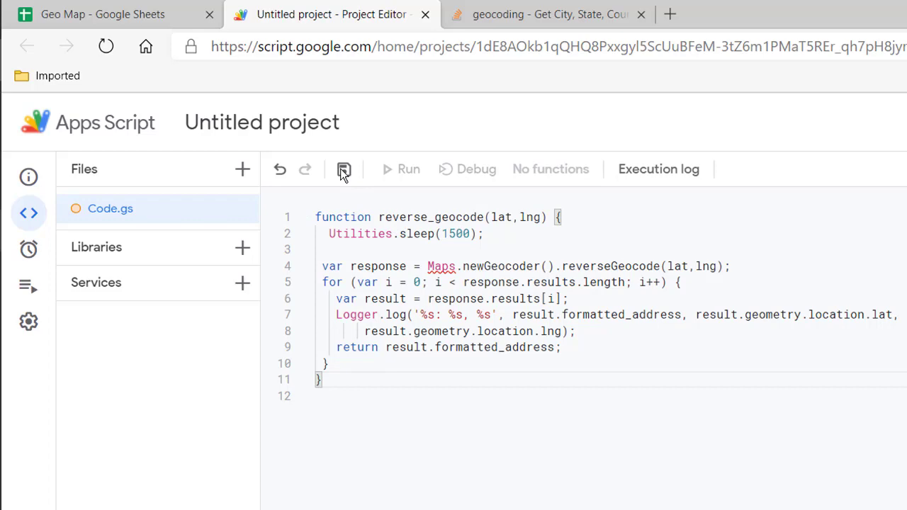
left_click(146, 24)
Enter =reverse_geocode(B2,C2) in A2 to turn the coordinates into an address.
type("=")
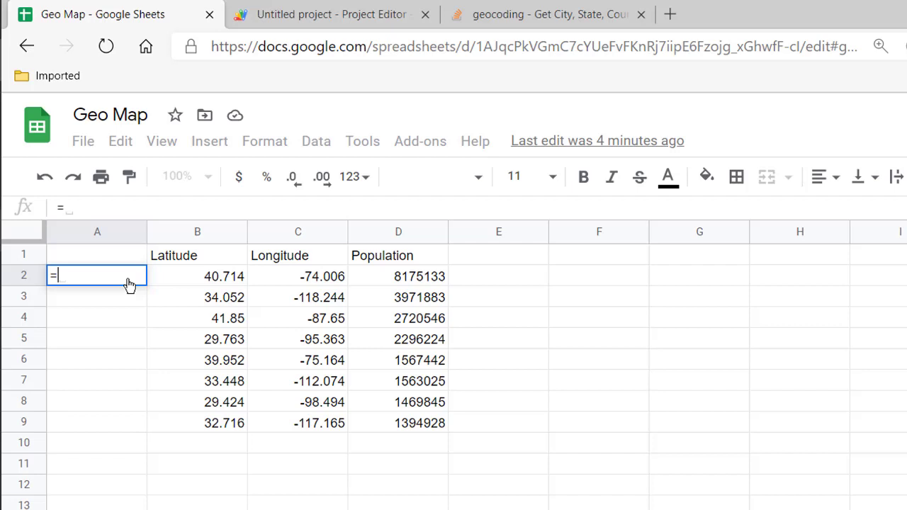
type("reverse_geoco")
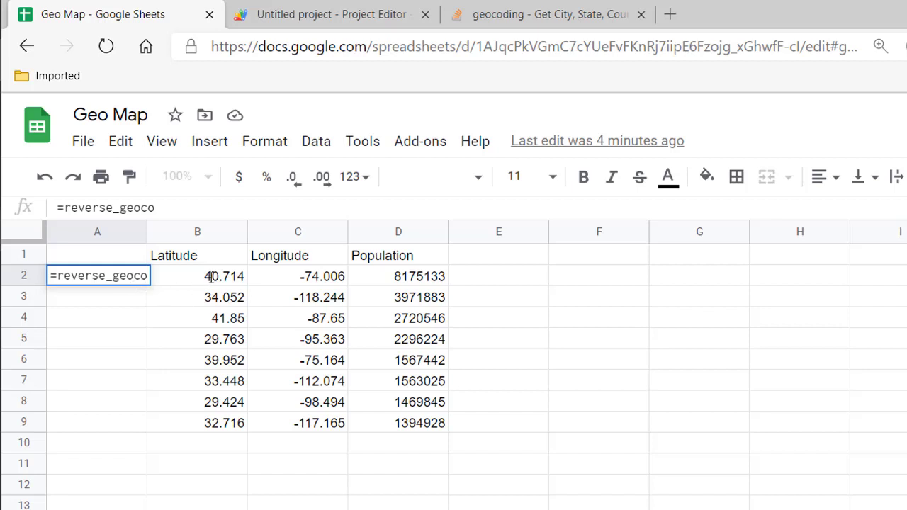
type("de(")
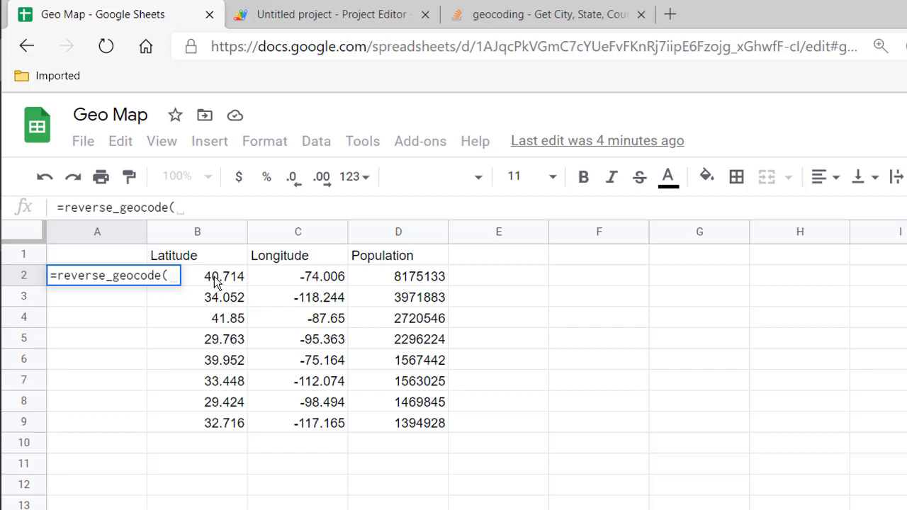
left_click(216, 281)
type(",")
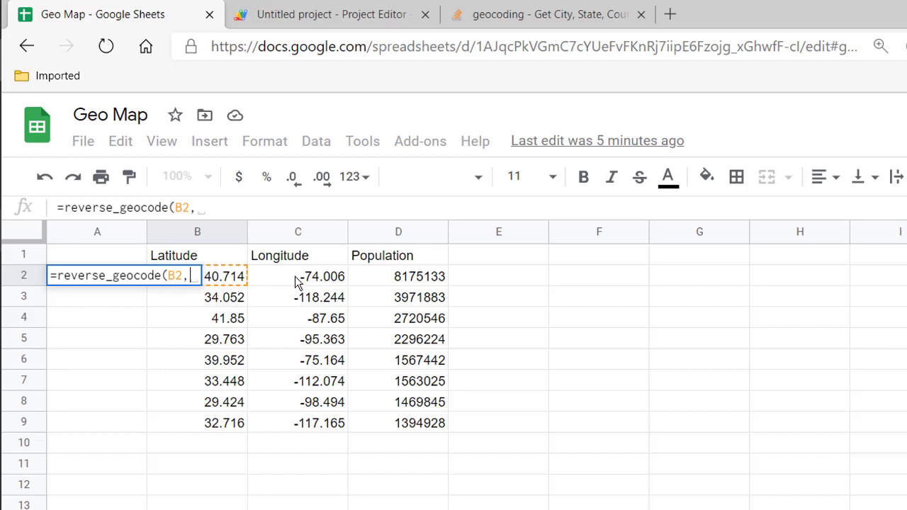
key("Return")
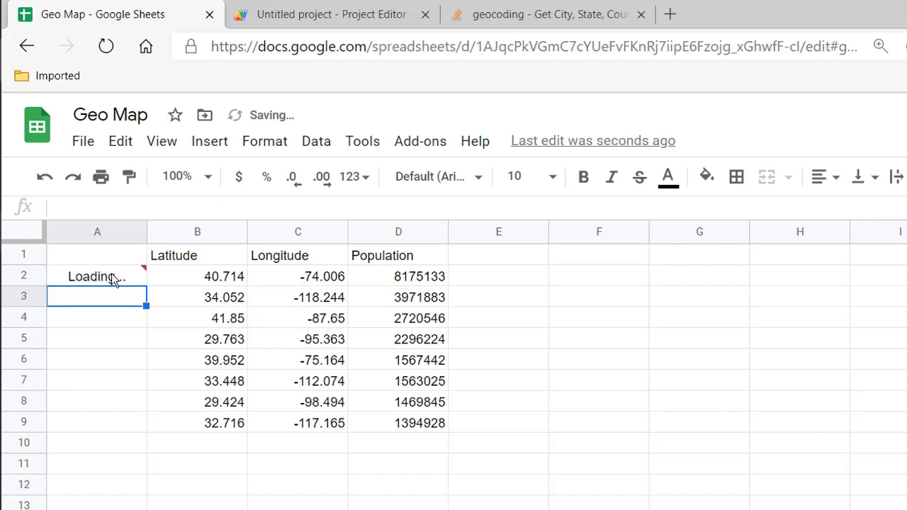
Give column A the heading 'Address' in A1.
mouse_move(111, 277)
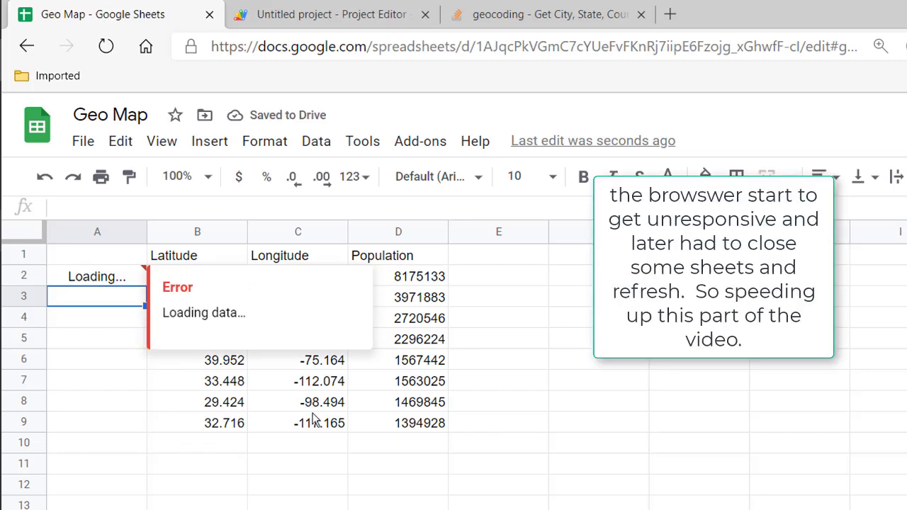
left_click(122, 262)
type("Address")
key("Return")
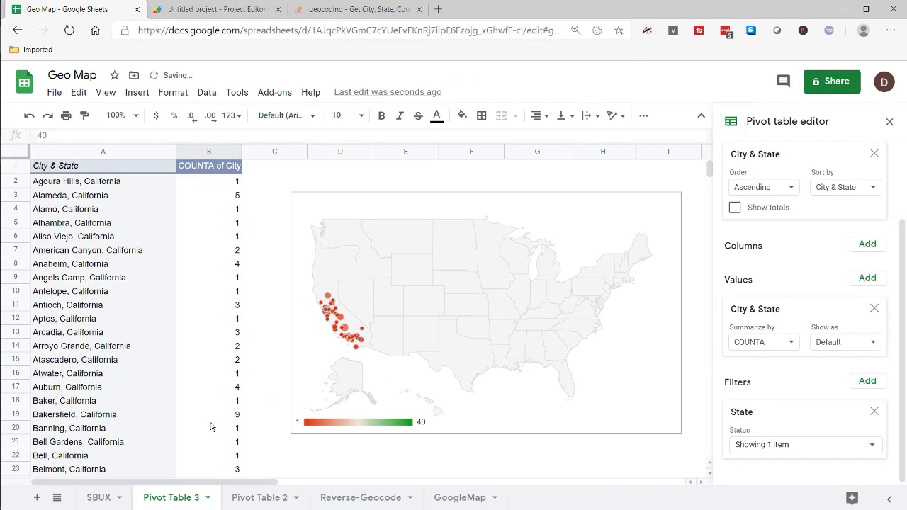
Delete the Pivot Table 3 and Pivot Table 2 sheets, then autofit Reverse-Geocode's column A.
key("alt+shift+s")
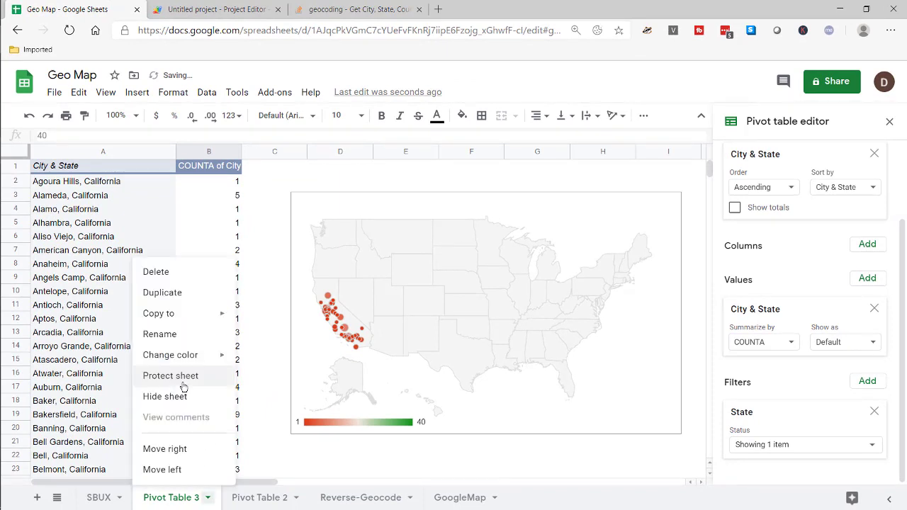
left_click(155, 272)
left_click(594, 311)
left_click(169, 498)
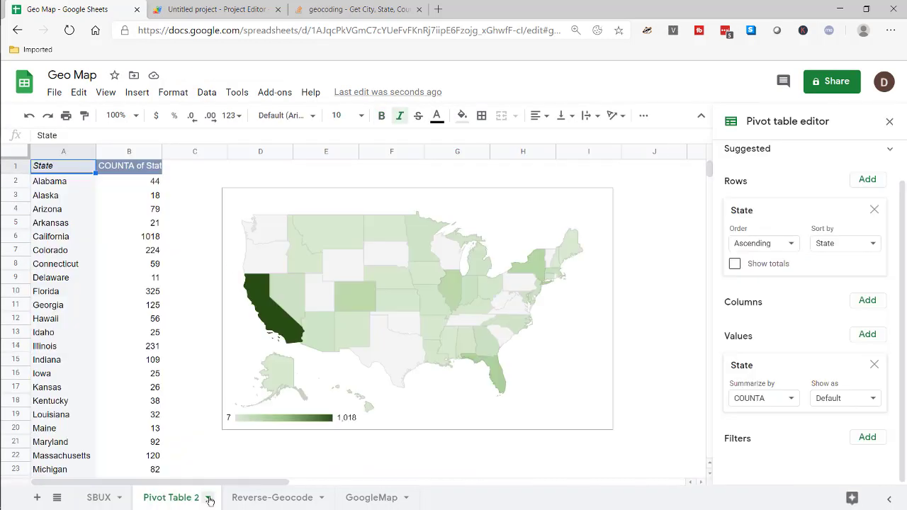
right_click(187, 500)
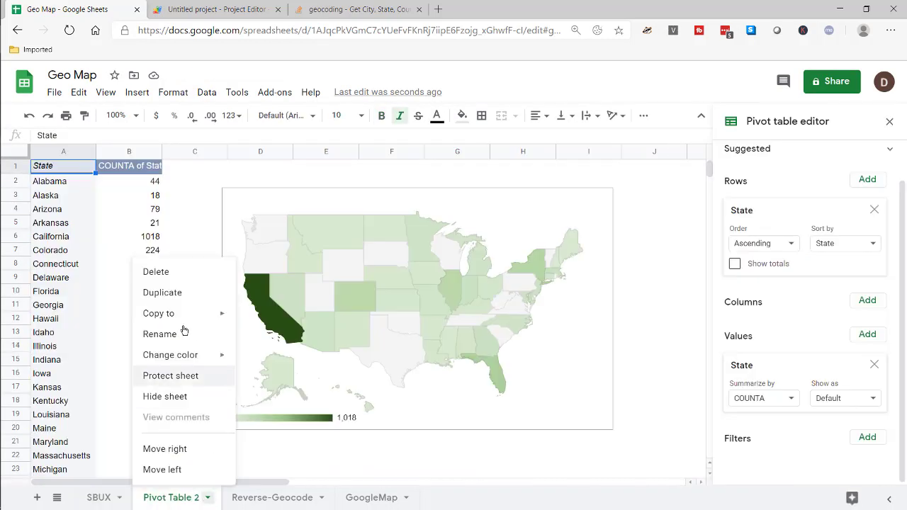
left_click(155, 272)
key("Return")
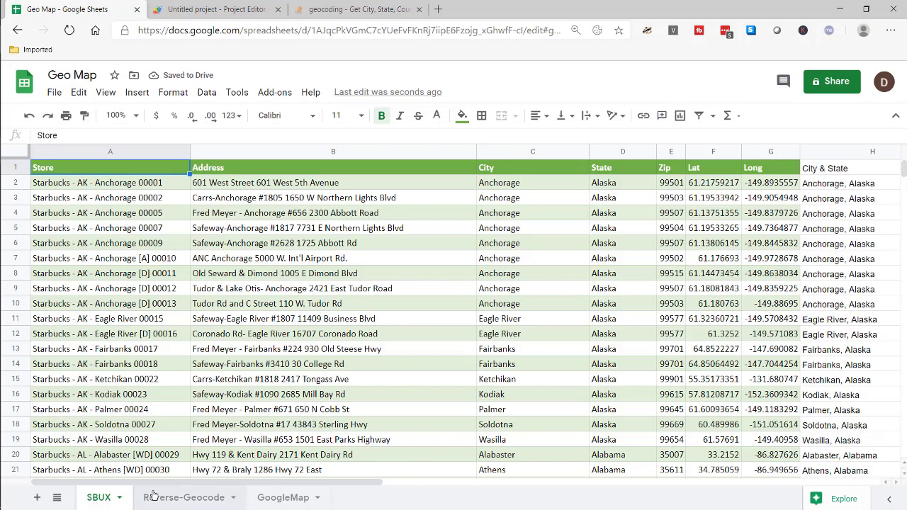
left_click(144, 500)
double_click(95, 152)
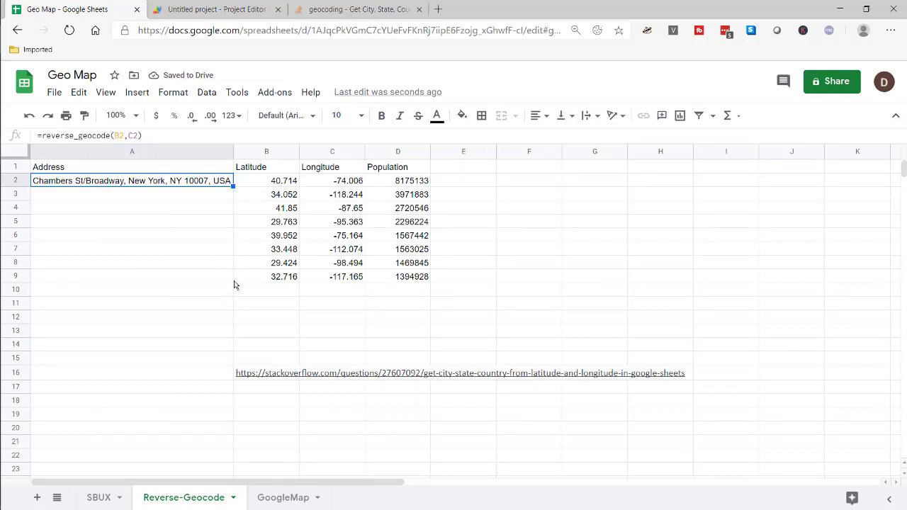
Fill the reverse_geocode formula from A2 down through A9.
left_click_drag(234, 186, 234, 284)
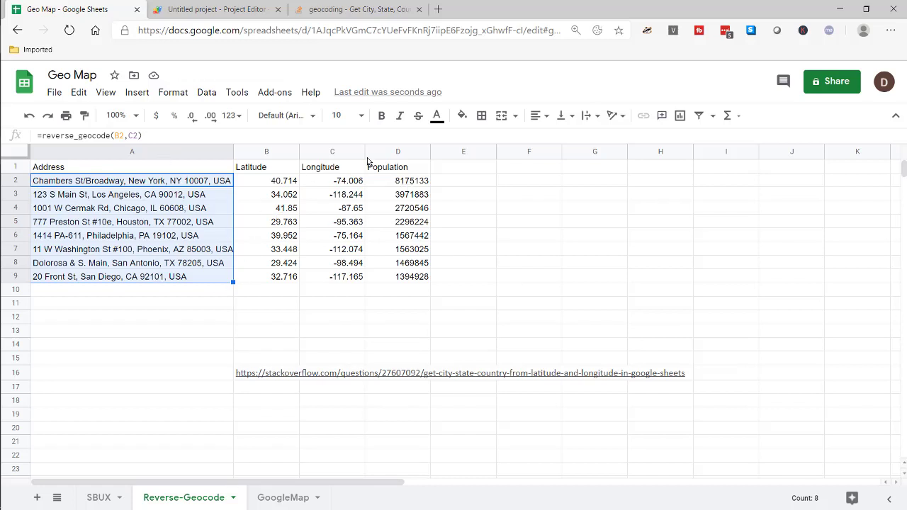
Select the Address column A1:A9 together with the Population column D1:D9.
left_click(180, 170)
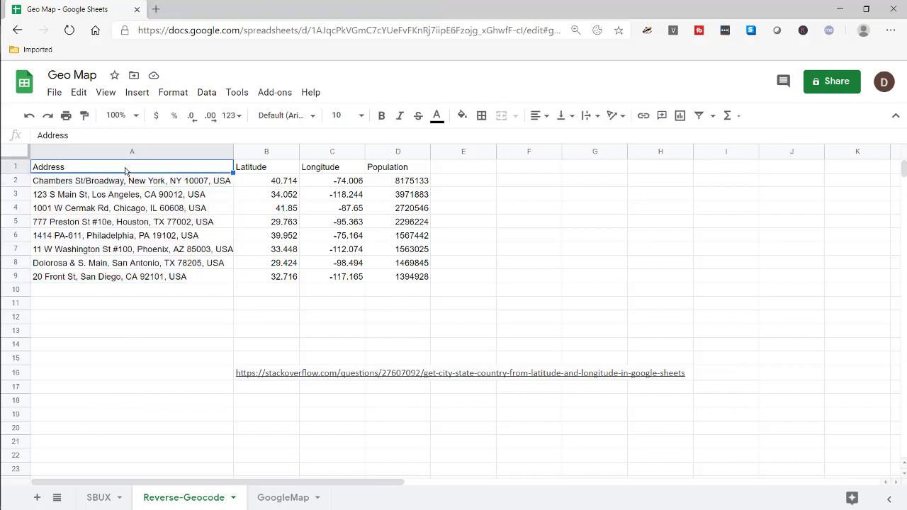
left_click(92, 278, "shift")
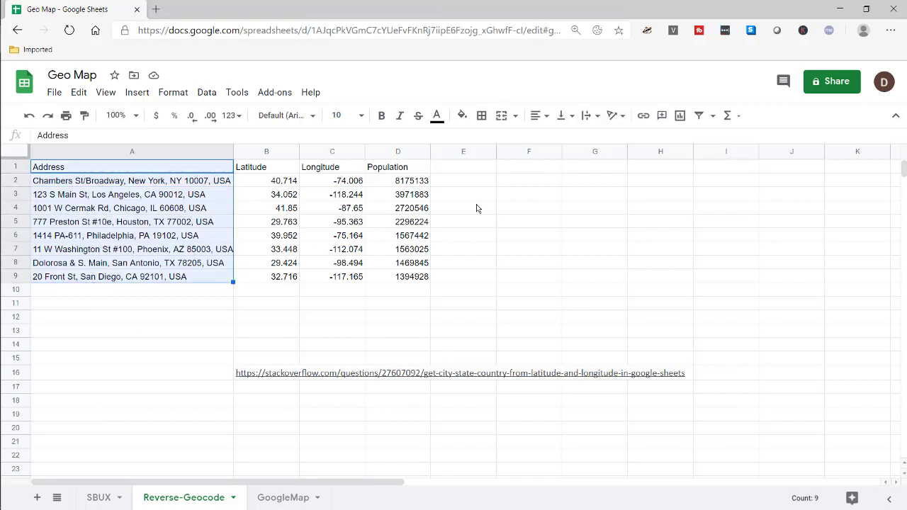
left_click_drag(413, 169, 401, 282)
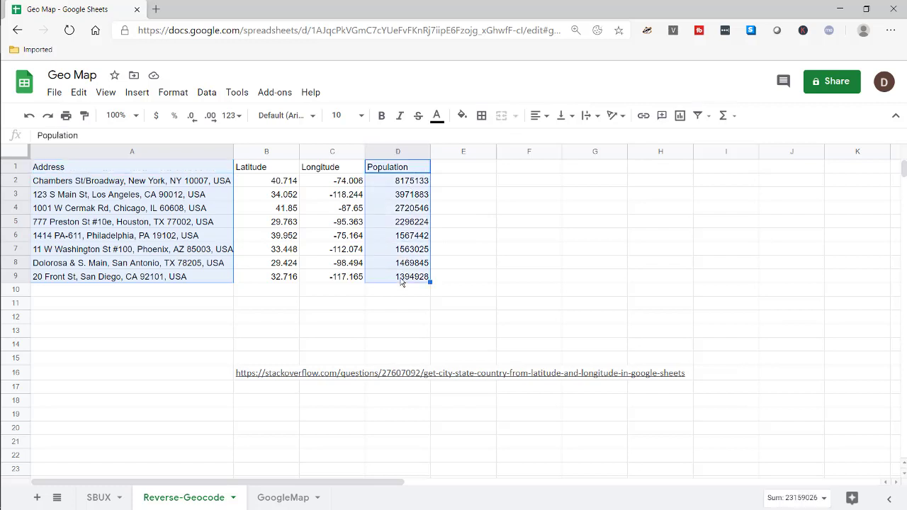
Insert a chart from the selection and change its chart type to Geo chart.
left_click(138, 92)
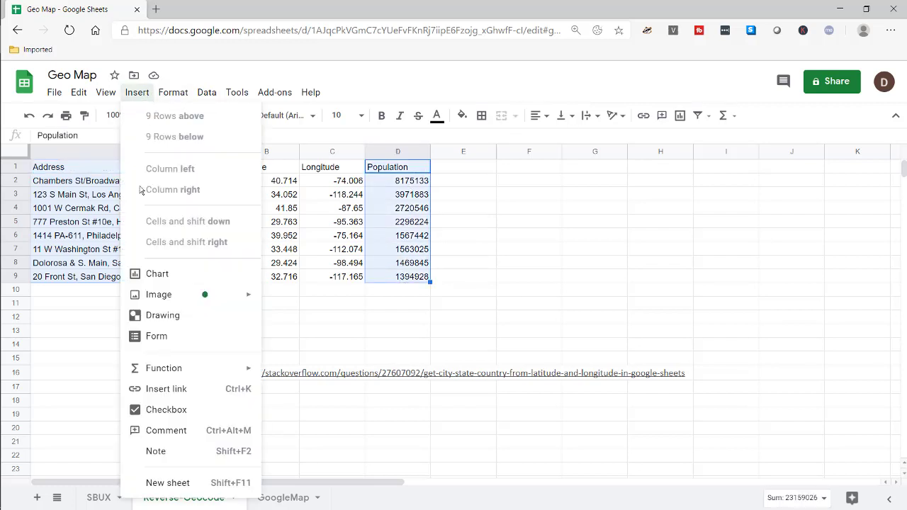
left_click(144, 279)
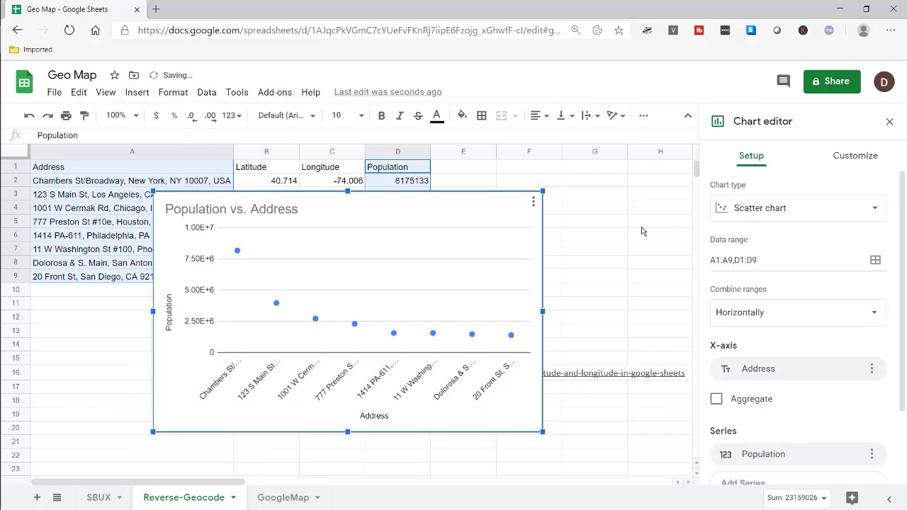
left_click(796, 205)
scroll(797, 328, "down", 10)
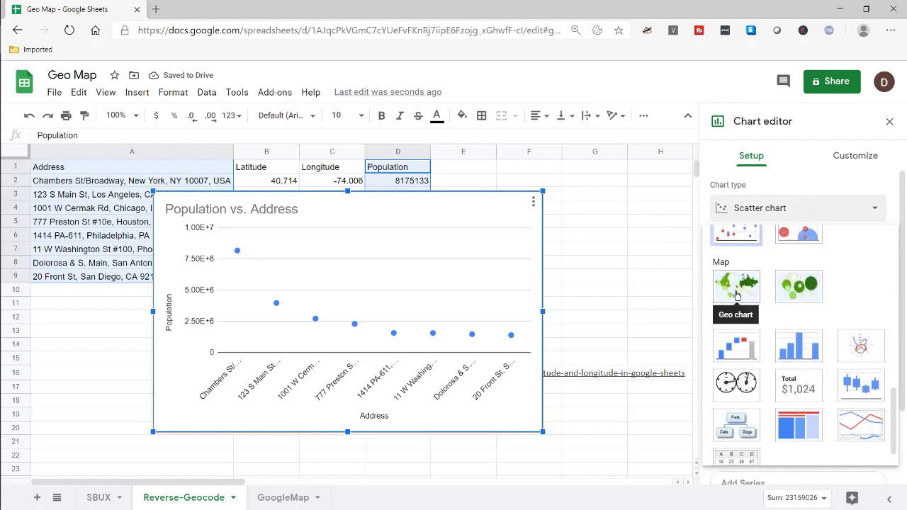
left_click(737, 286)
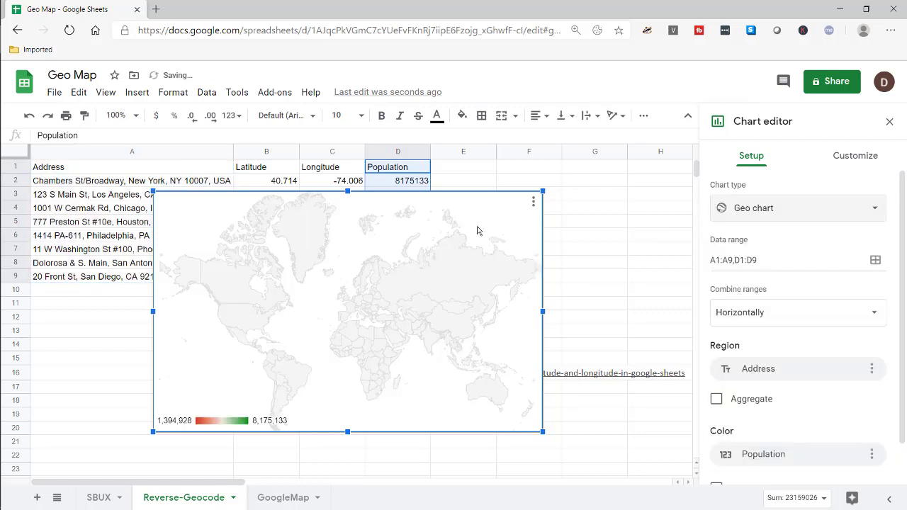
left_click(846, 156)
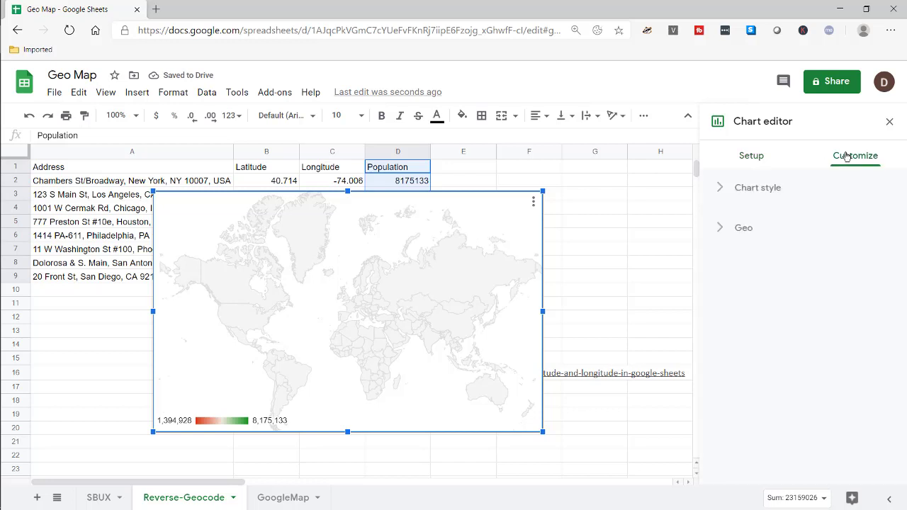
Set the geo chart's region to United States.
left_click(718, 232)
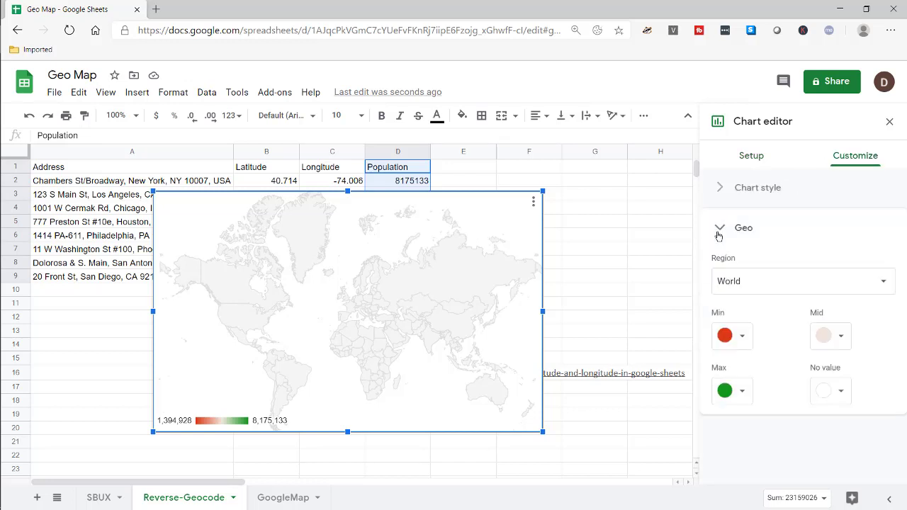
left_click(762, 280)
left_click(747, 422)
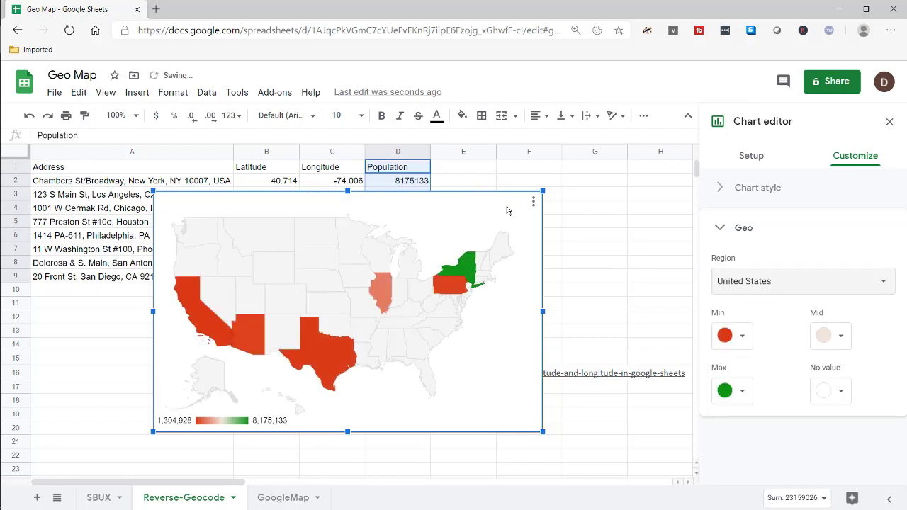
Move the geo chart to the right of the address table and check New York's population.
left_click(475, 193)
left_click_drag(475, 194, 499, 207)
left_click_drag(544, 230, 851, 201)
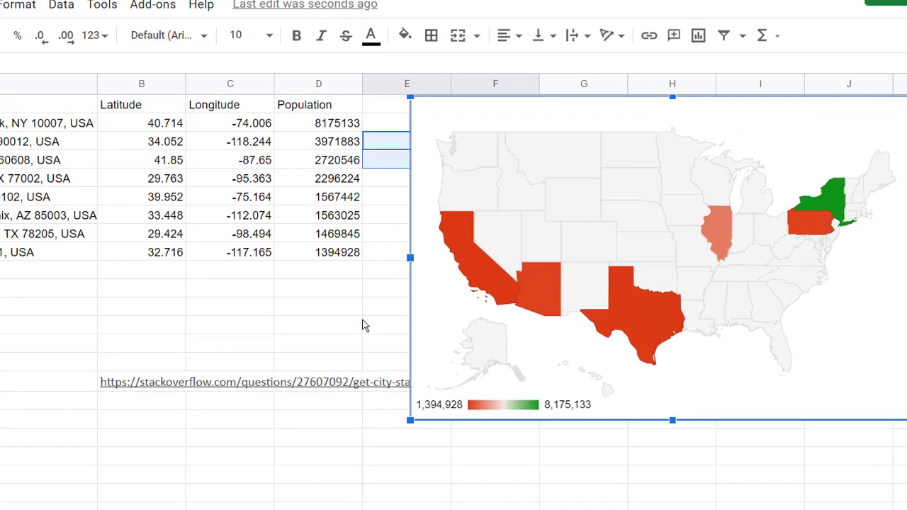
left_click(361, 325)
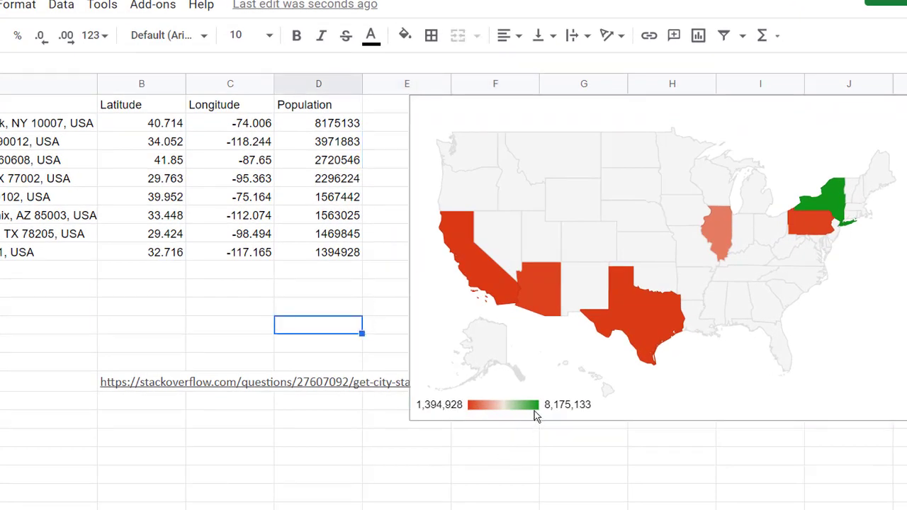
left_click(835, 203)
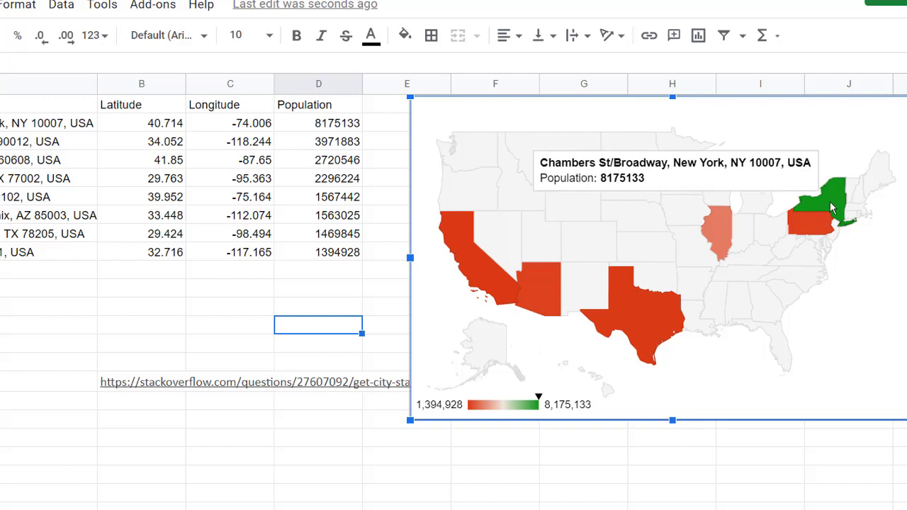
left_click(320, 122)
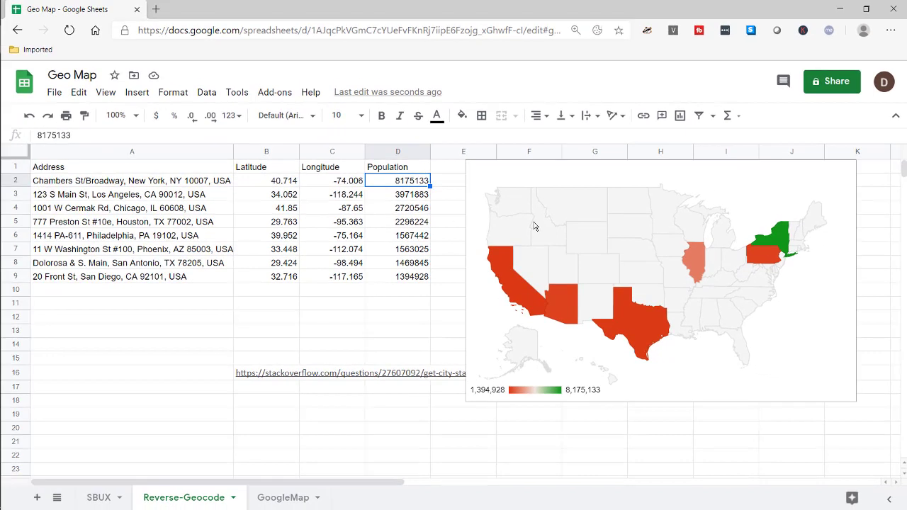
left_click(272, 152)
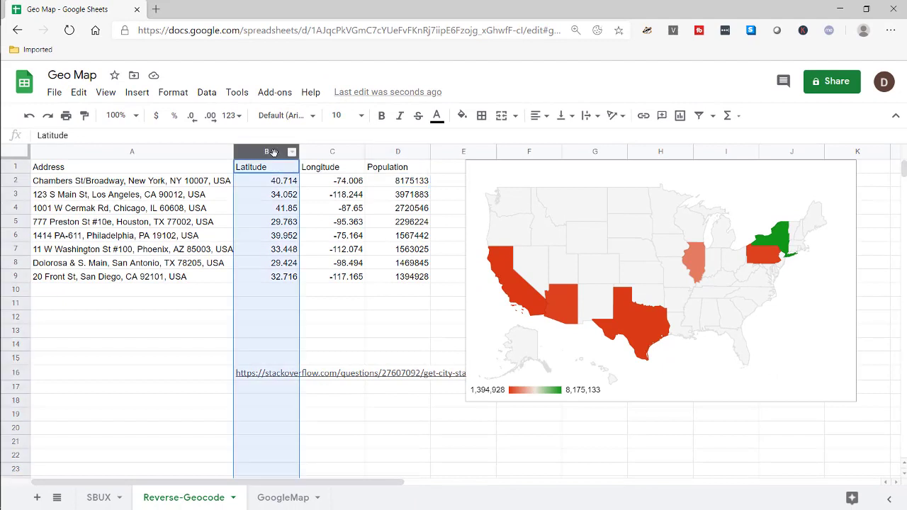
left_click(314, 154)
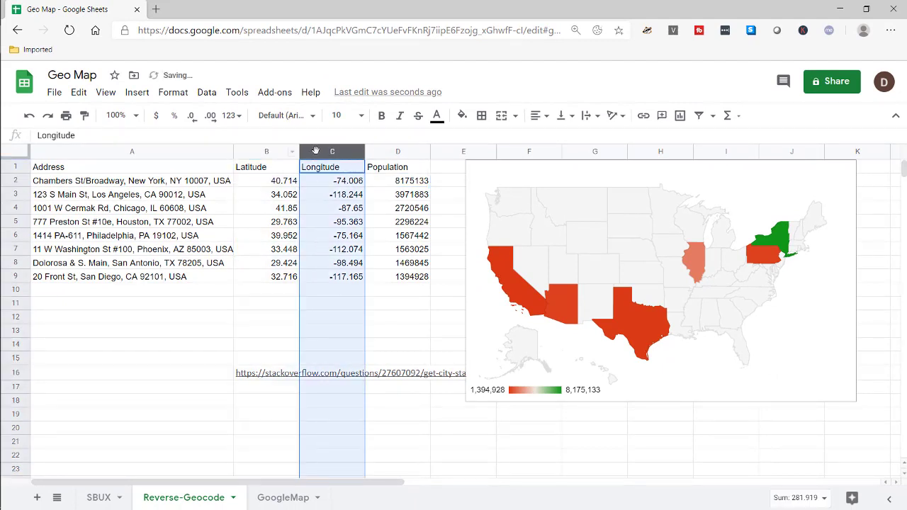
left_click(397, 407)
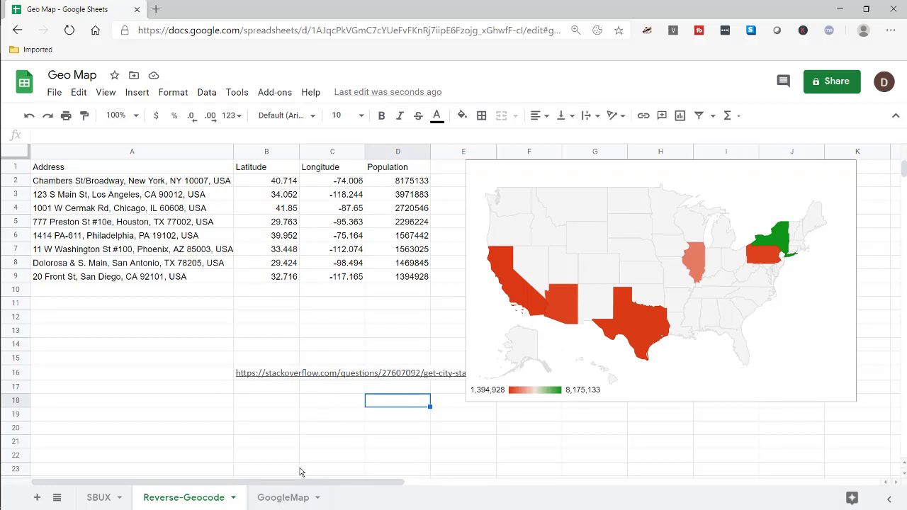
Switch to the GoogleMap airport sheet and drag its tab to the leftmost position.
left_click(278, 499)
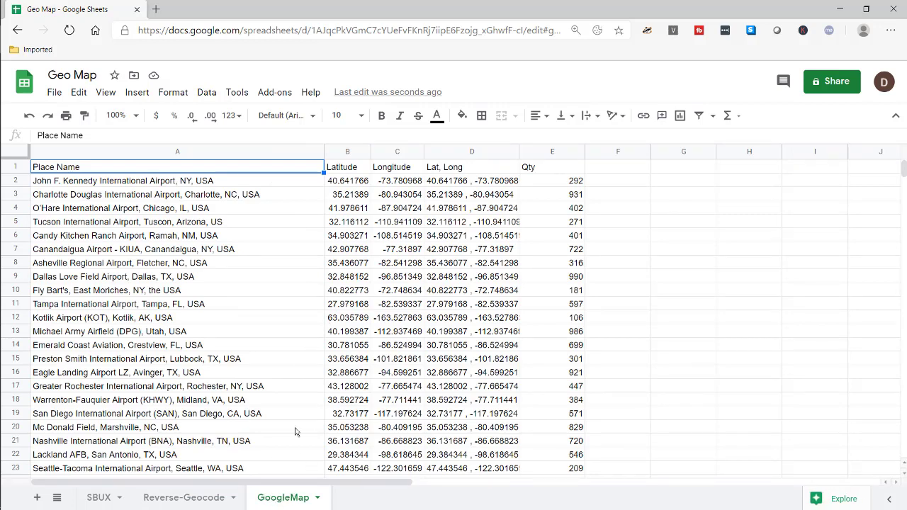
left_click_drag(285, 503, 101, 505)
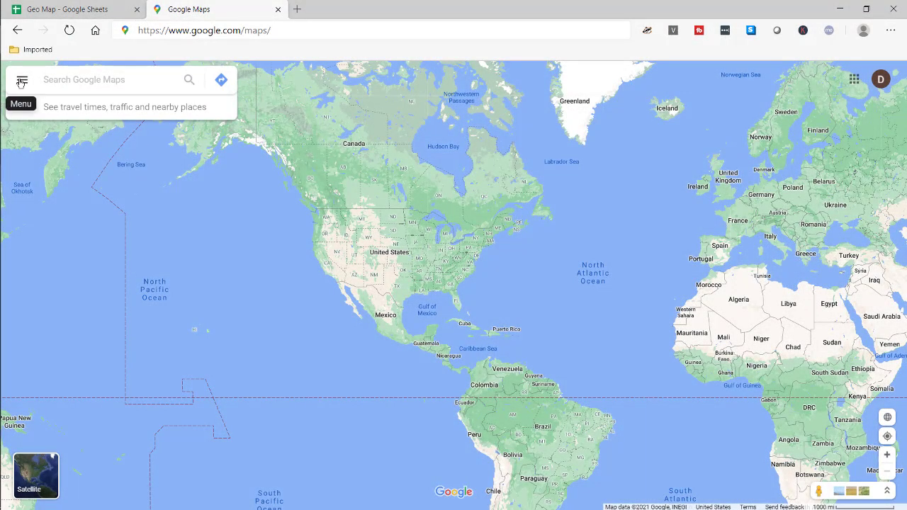
Open Your places from the Google Maps menu and show the saved Maps list.
left_click(21, 81)
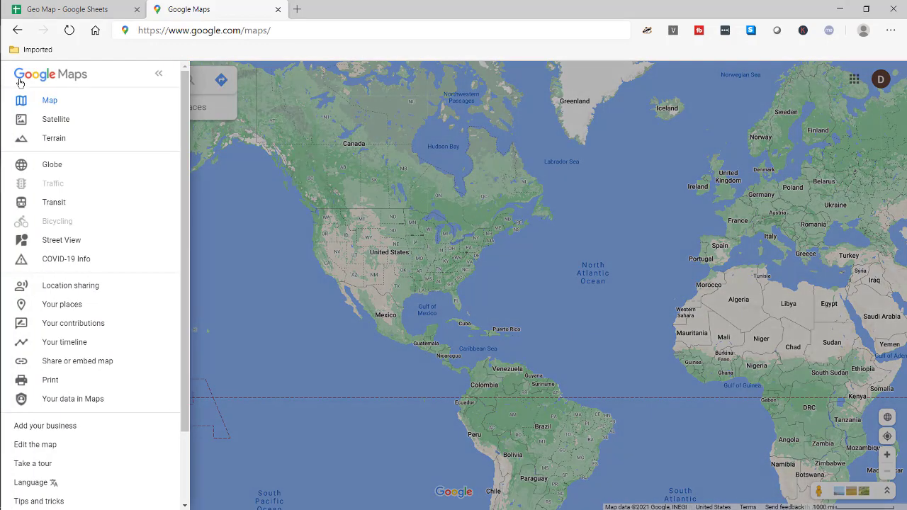
left_click(92, 309)
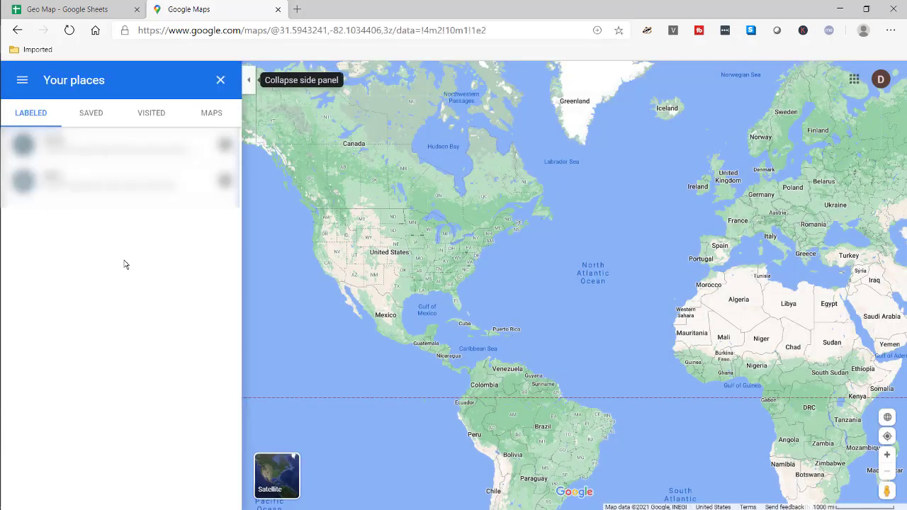
left_click(217, 114)
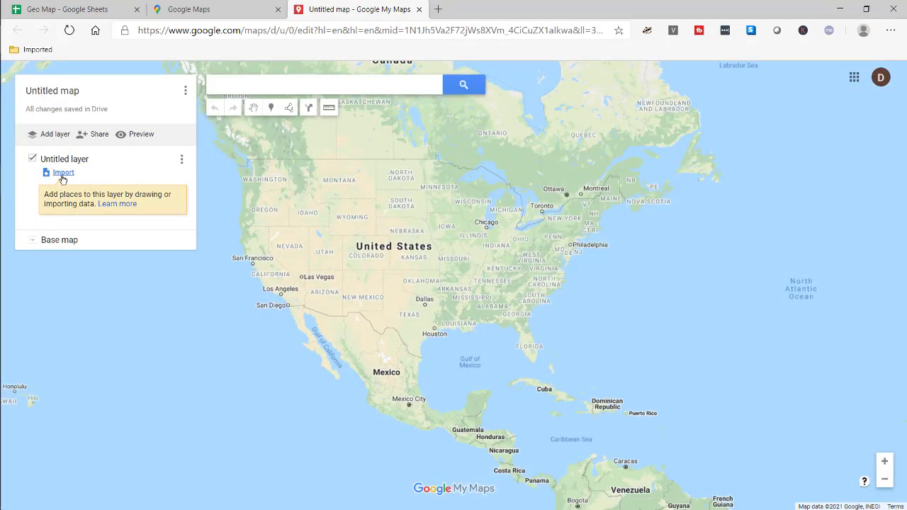
Import the Geo Map sheet from Google Drive with Latitude/Longitude pins titled by Place Name.
left_click(60, 173)
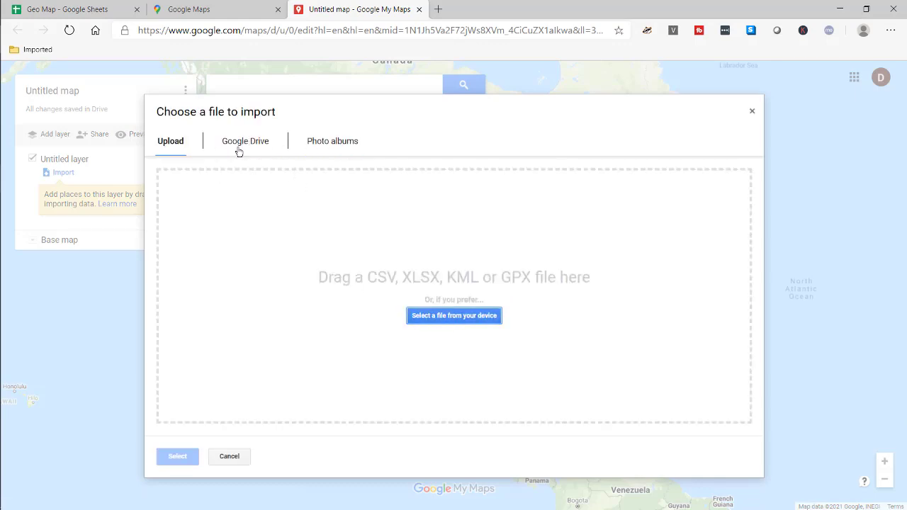
left_click(243, 142)
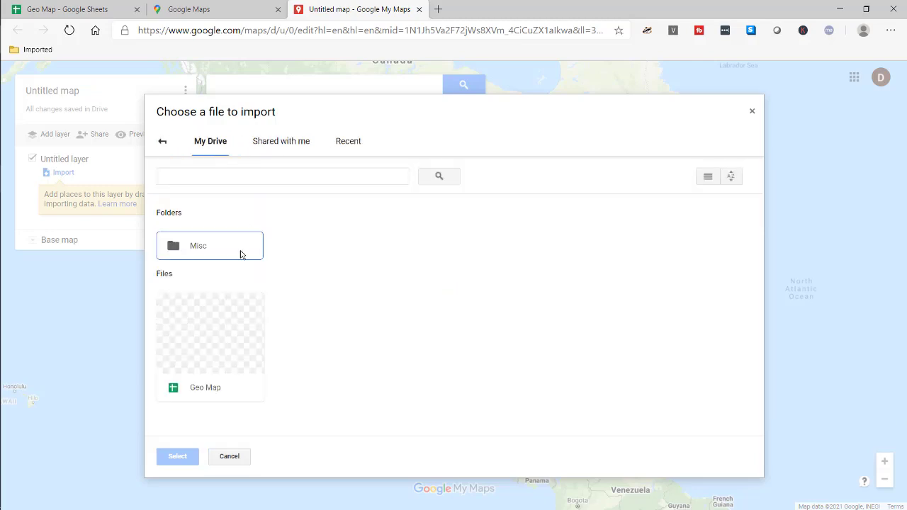
left_click(209, 335)
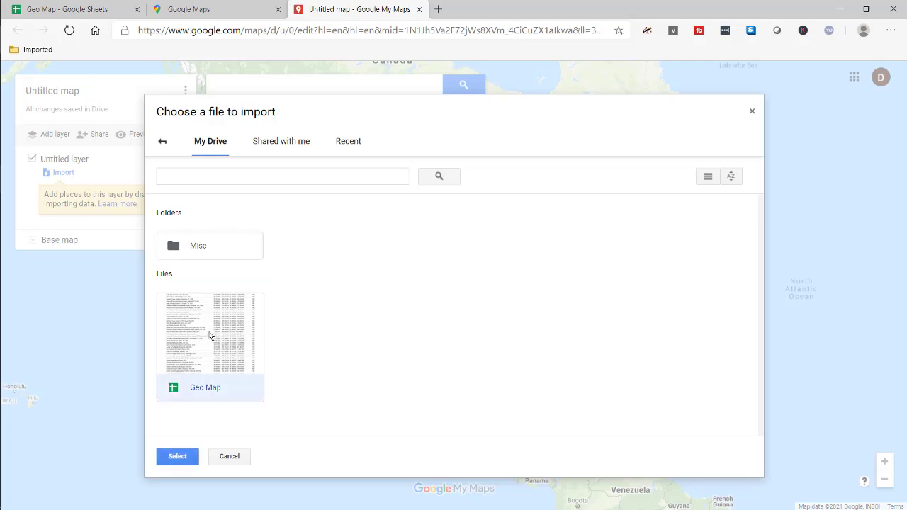
left_click(177, 458)
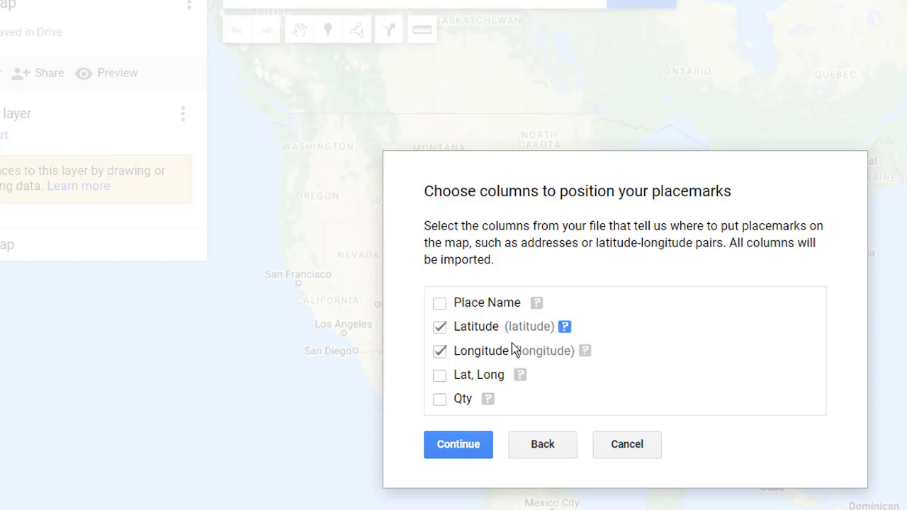
left_click(464, 445)
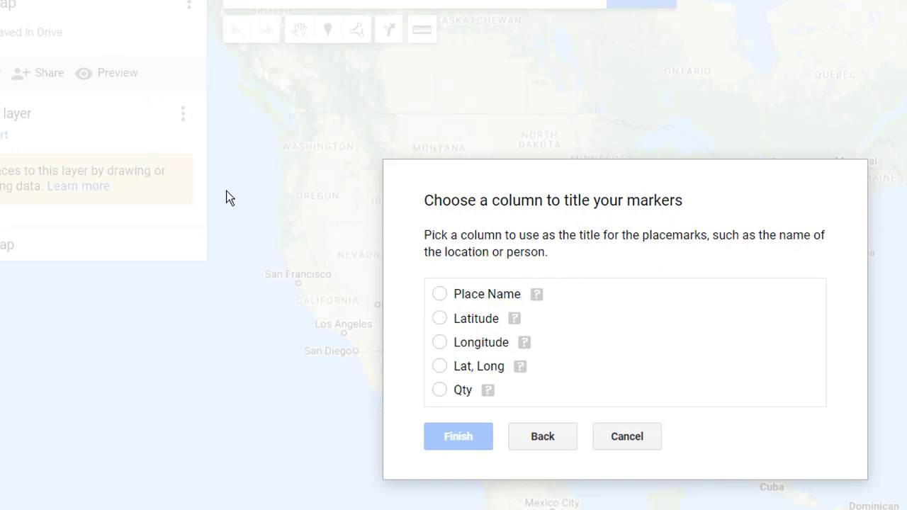
left_click(442, 293)
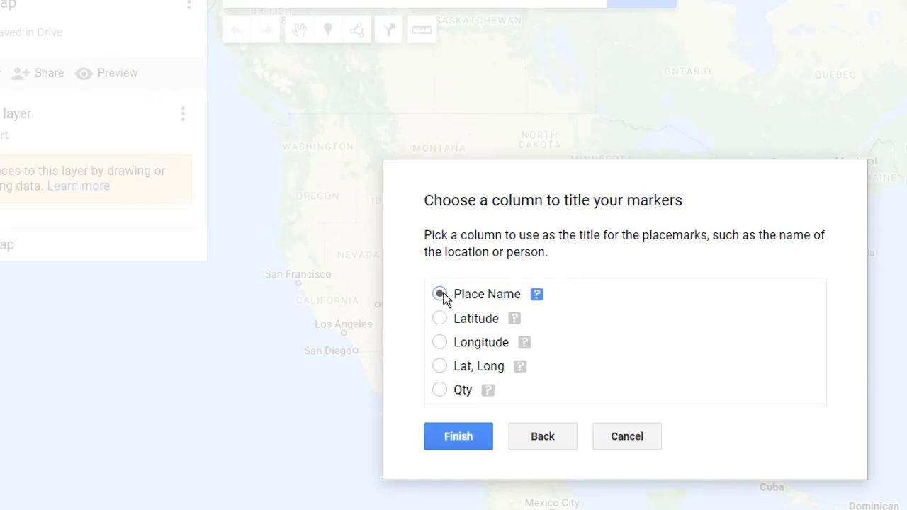
left_click(463, 438)
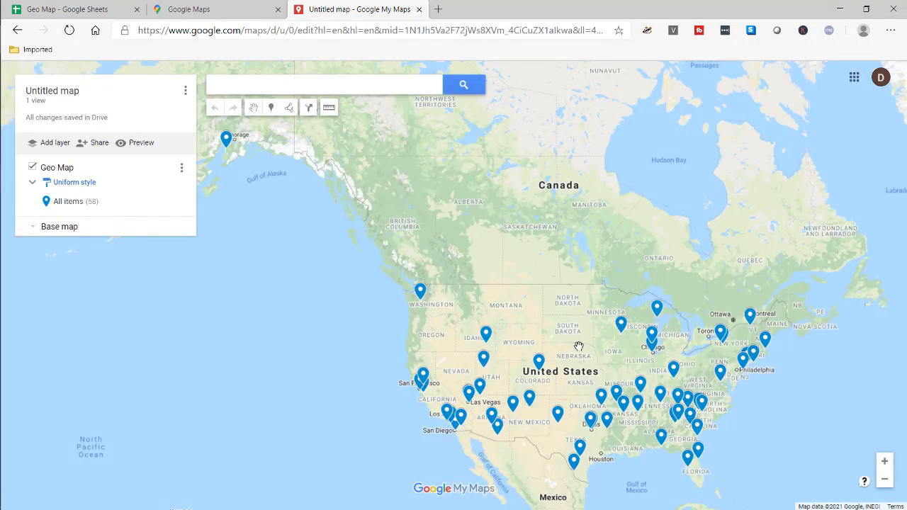
left_click(885, 463)
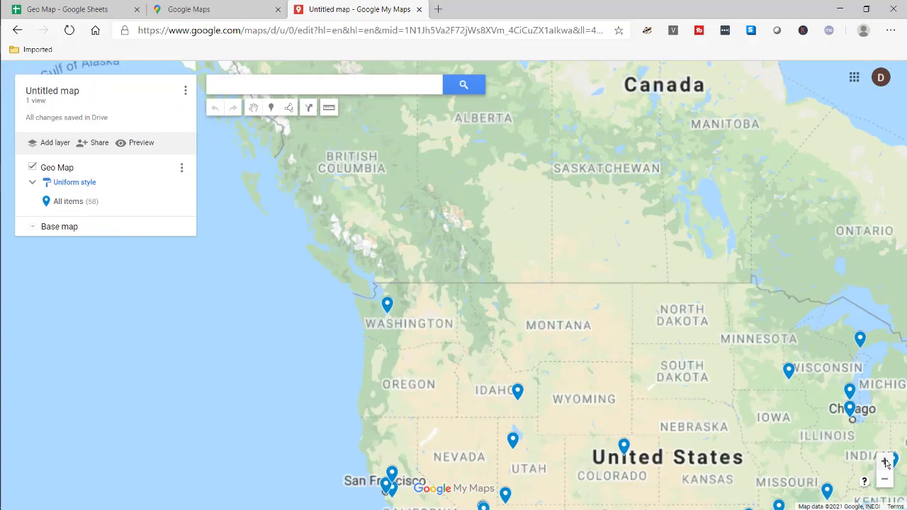
left_click_drag(879, 460, 565, 349)
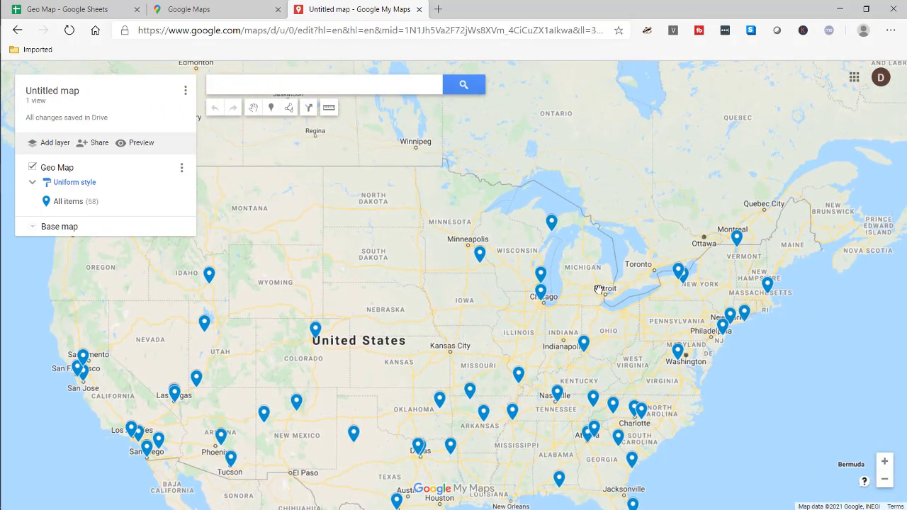
left_click(89, 10)
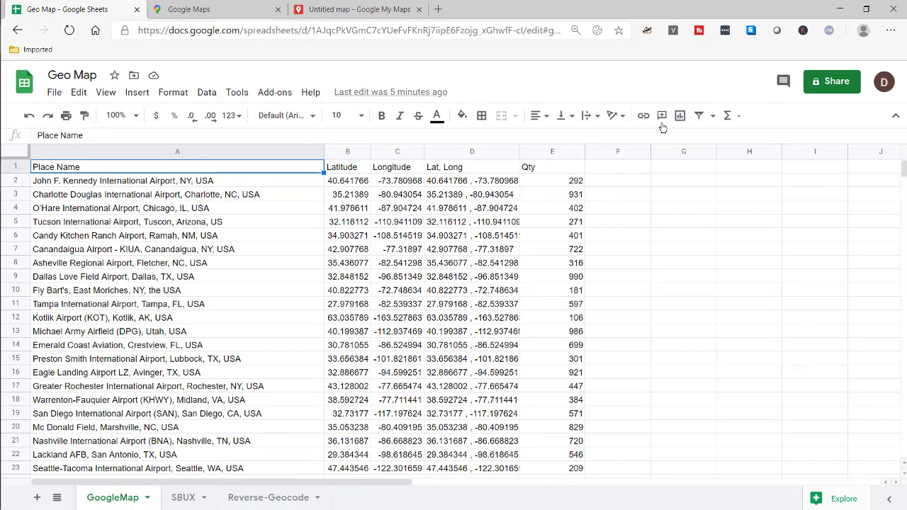
left_click(333, 10)
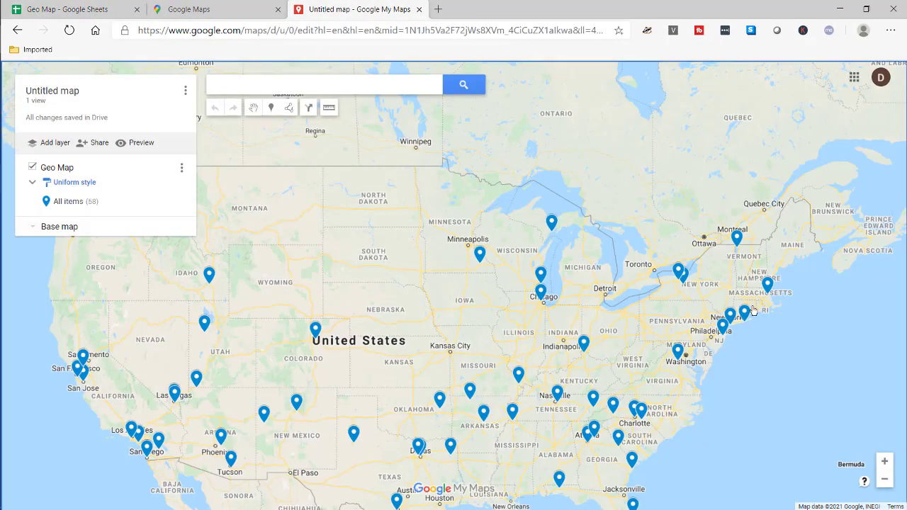
left_click(885, 461)
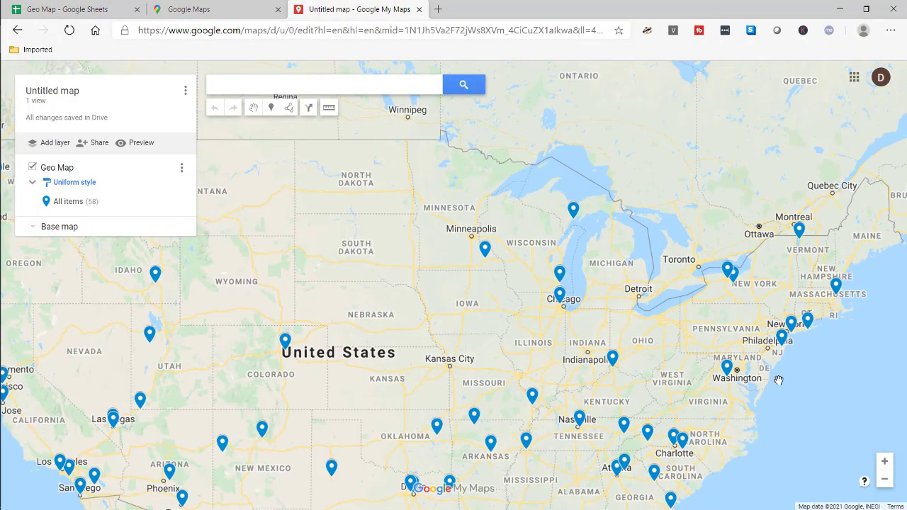
left_click_drag(749, 376, 212, 278)
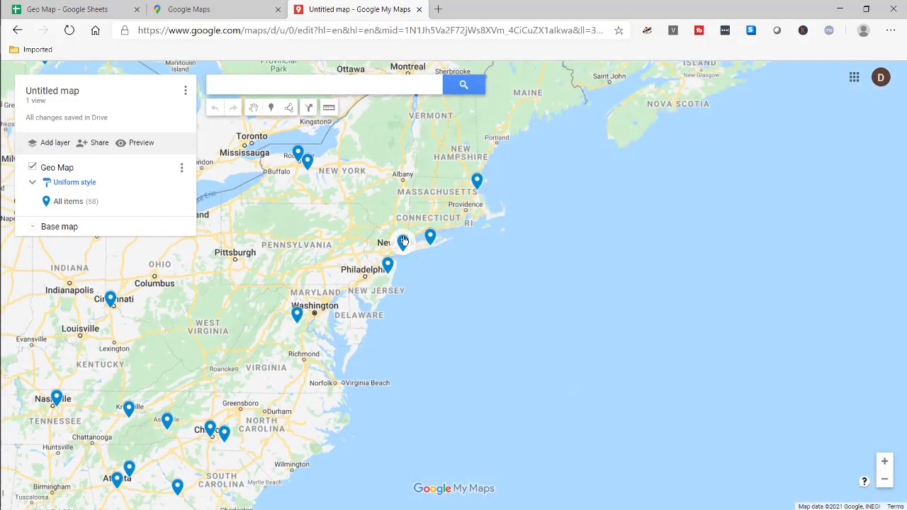
left_click(403, 242)
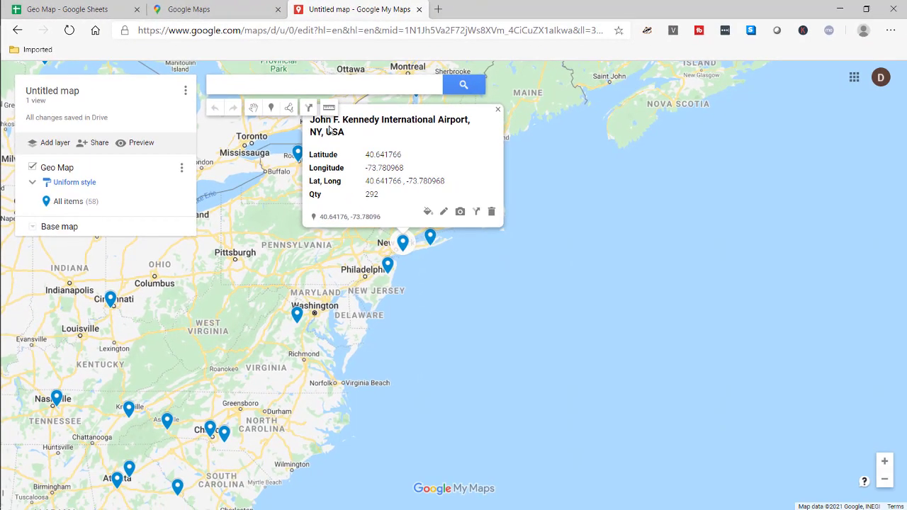
scroll(395, 121, "down", 3)
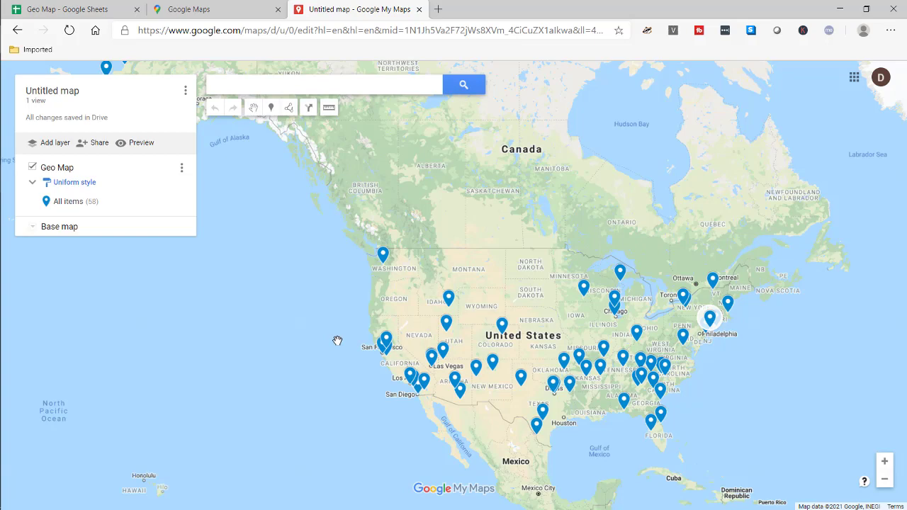
left_click_drag(320, 359, 286, 314)
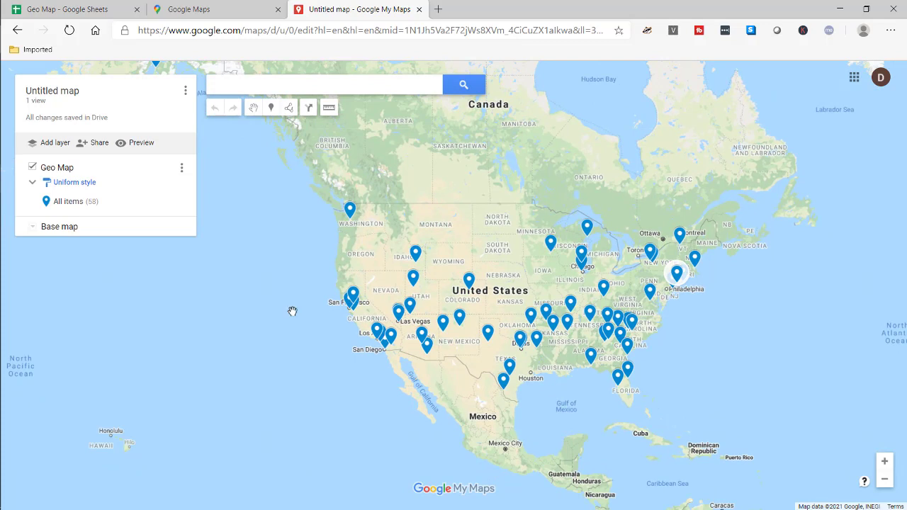
Switch back to the Geo Map spreadsheet with Ctrl+1.
key("ctrl+1")
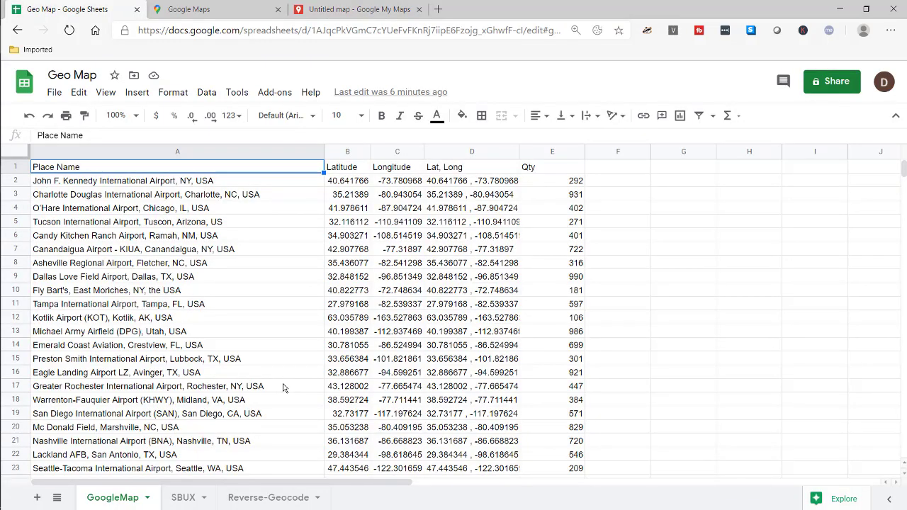